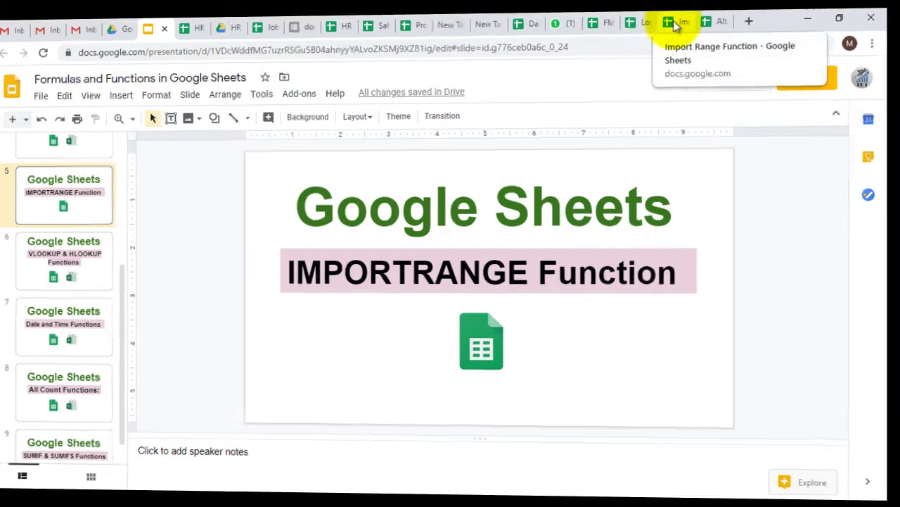
Select cell B3 on the Import Range sheet and compare it with the Alternate Colours source spreadsheet
{"action": "left_click", "coordinate": [676, 25]}
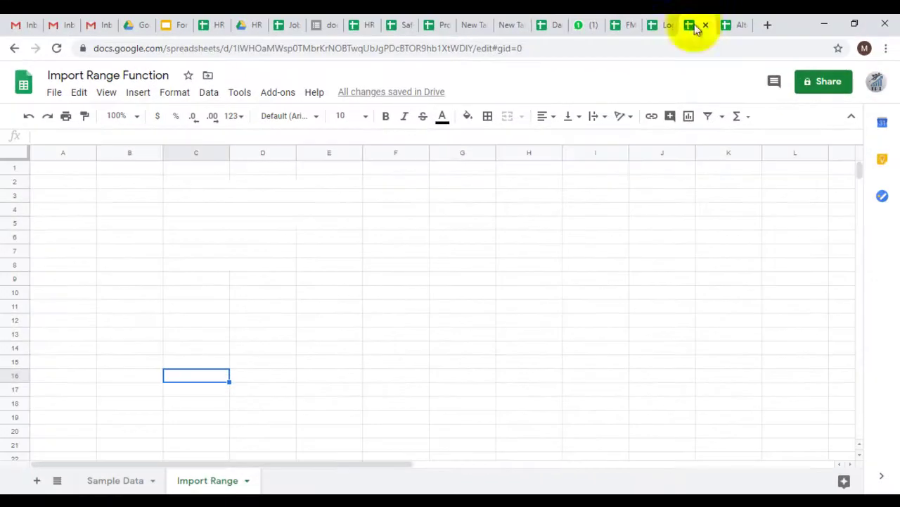
{"action": "left_click", "coordinate": [130, 209]}
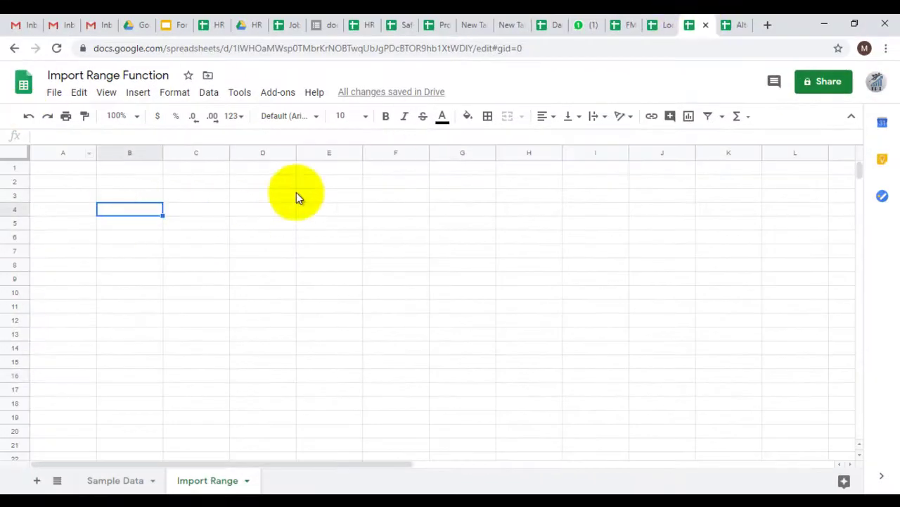
{"action": "key", "text": "Up"}
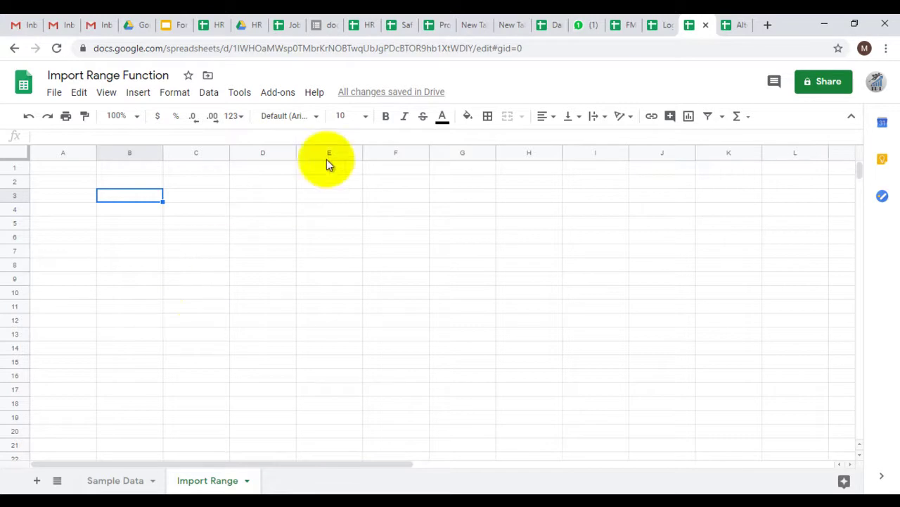
{"action": "left_click", "coordinate": [730, 26]}
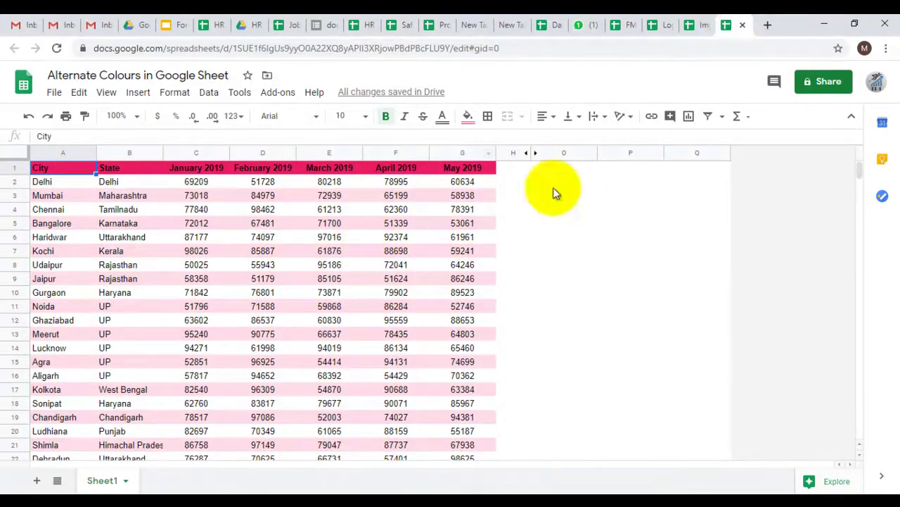
{"action": "left_click", "coordinate": [686, 25]}
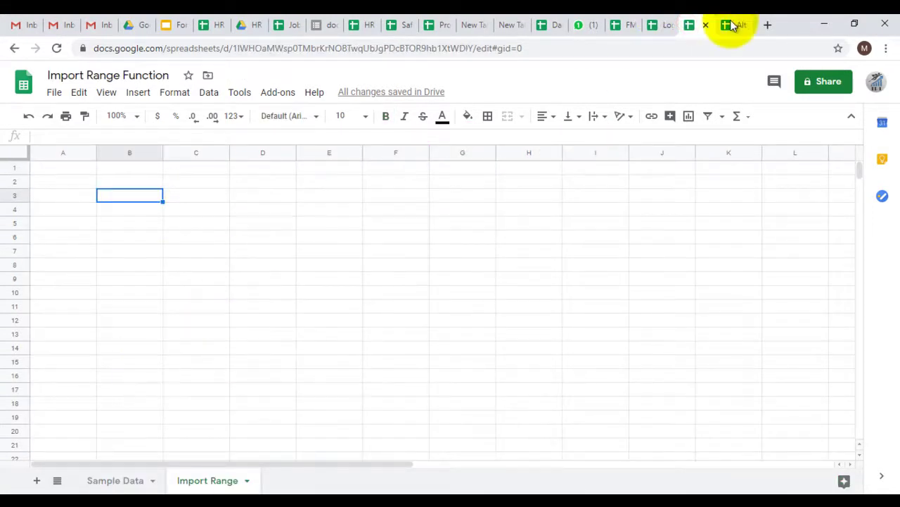
{"action": "left_click", "coordinate": [728, 26]}
{"action": "left_click", "coordinate": [690, 26]}
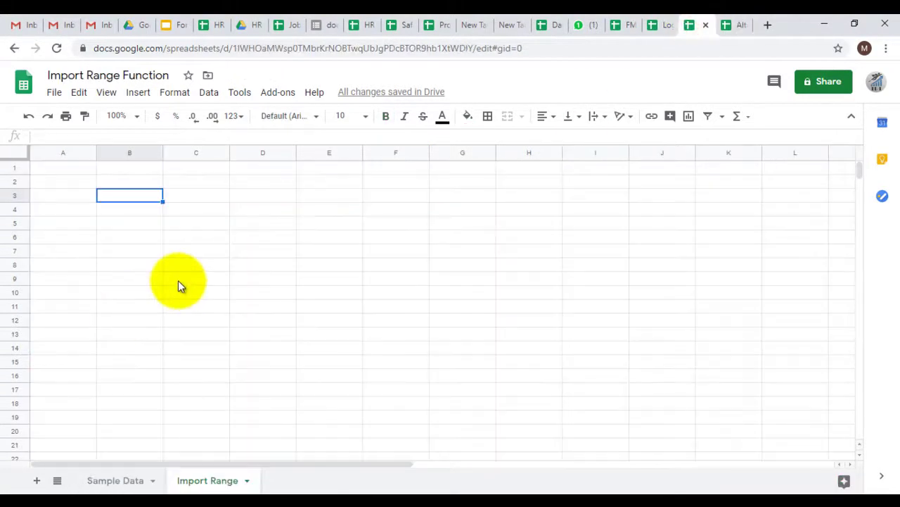
Start a formula in B3, try referencing Delhi in the source spreadsheet, then cancel it
{"action": "type", "text": "="}
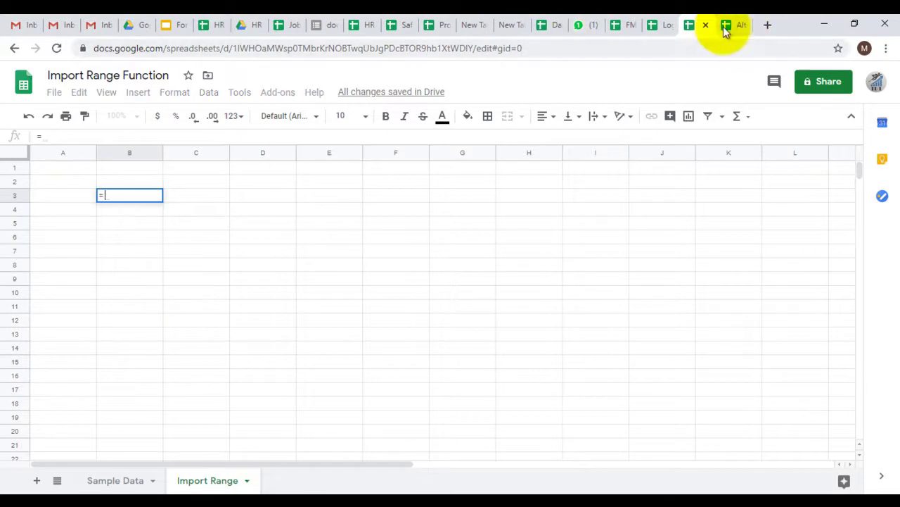
{"action": "left_click", "coordinate": [732, 25]}
{"action": "left_click", "coordinate": [42, 183]}
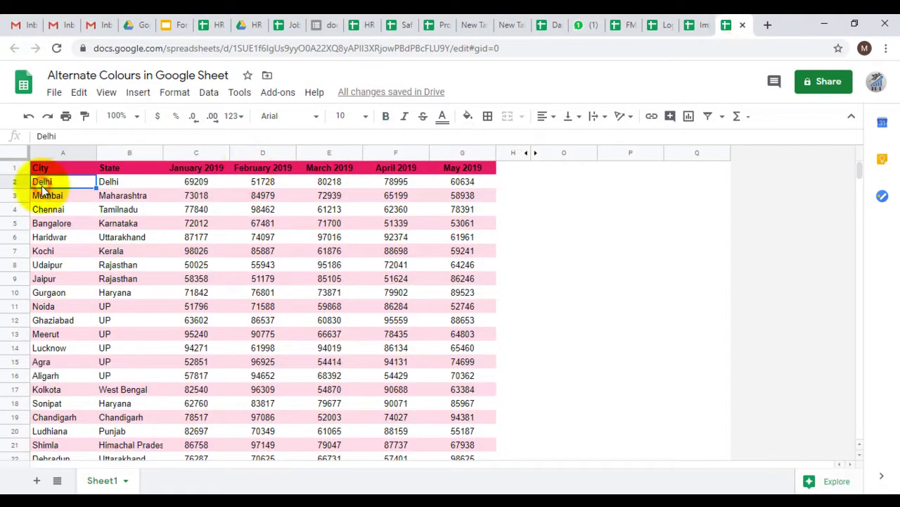
{"action": "left_click", "coordinate": [696, 24]}
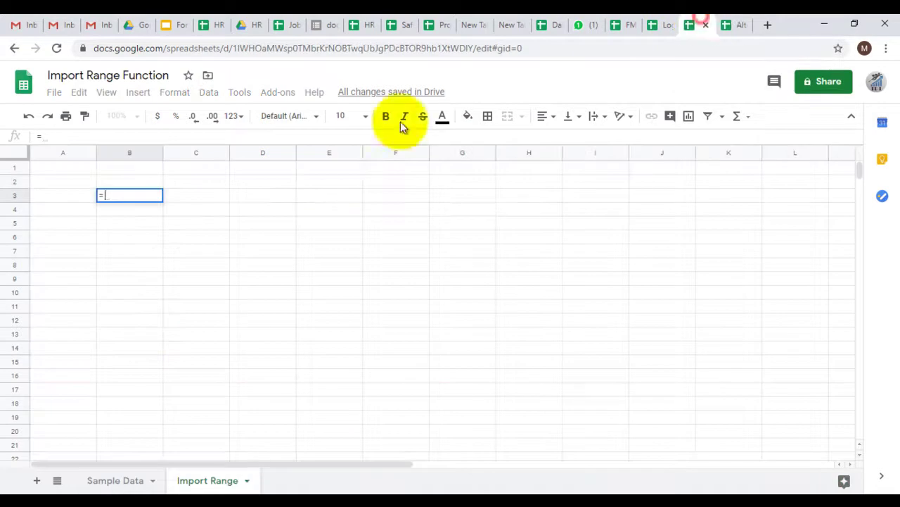
{"action": "key", "text": "ctrl+Tab"}
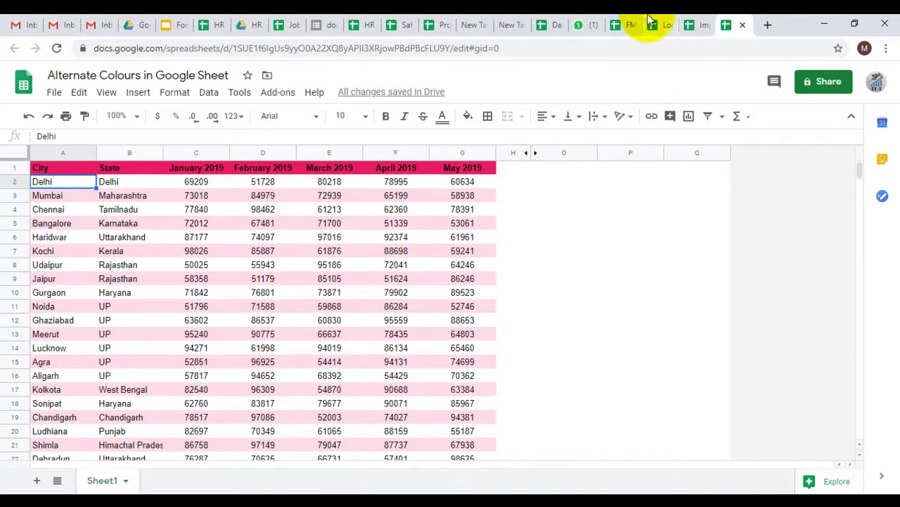
{"action": "left_click", "coordinate": [686, 25]}
{"action": "key", "text": "Escape"}
Enter a reference to 'Sample Data'!B2 (Employee Name) in cell B3
{"action": "type", "text": "="}
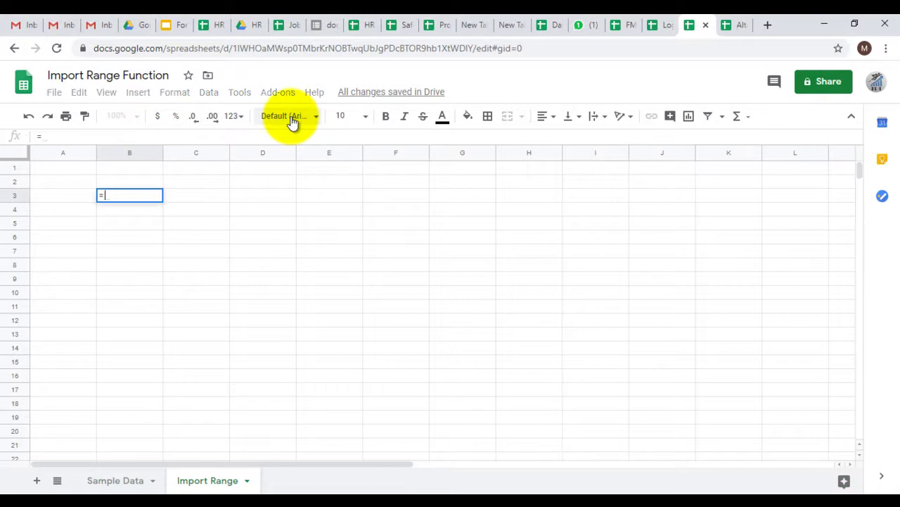
{"action": "left_click", "coordinate": [123, 478]}
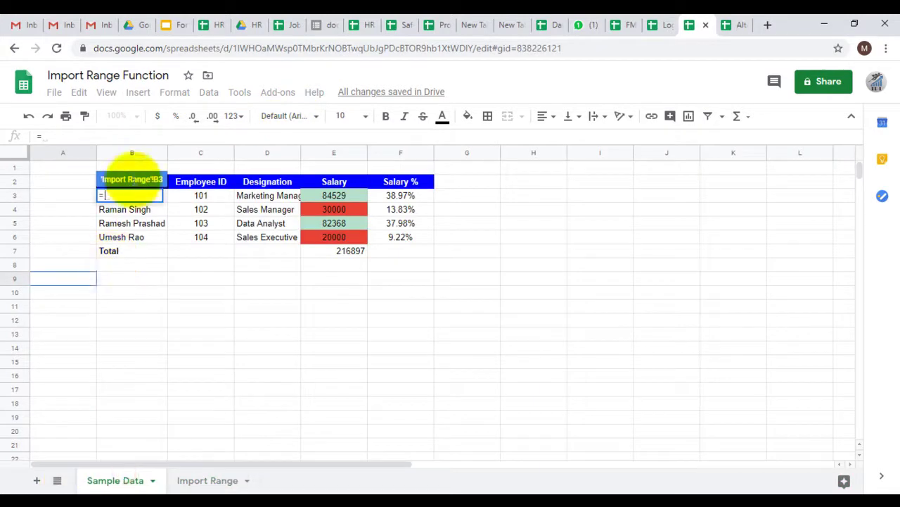
{"action": "left_click", "coordinate": [157, 181]}
{"action": "key", "text": "Return"}
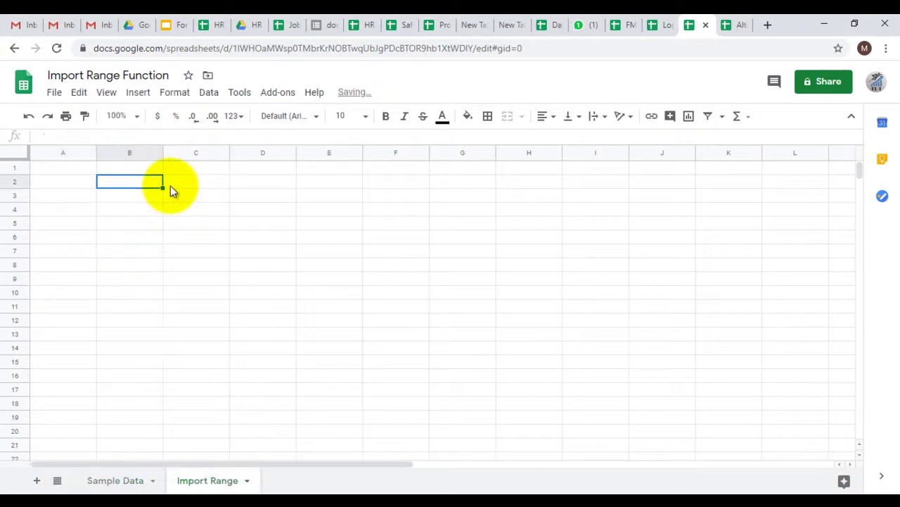
Copy the reference formula down to row 10 and across to column F
{"action": "key", "text": "shift+Down"}
{"action": "key", "text": "shift+Down"}
{"action": "key", "text": "shift+Down"}
{"action": "key", "text": "shift+Down"}
{"action": "key", "text": "shift+Down"}
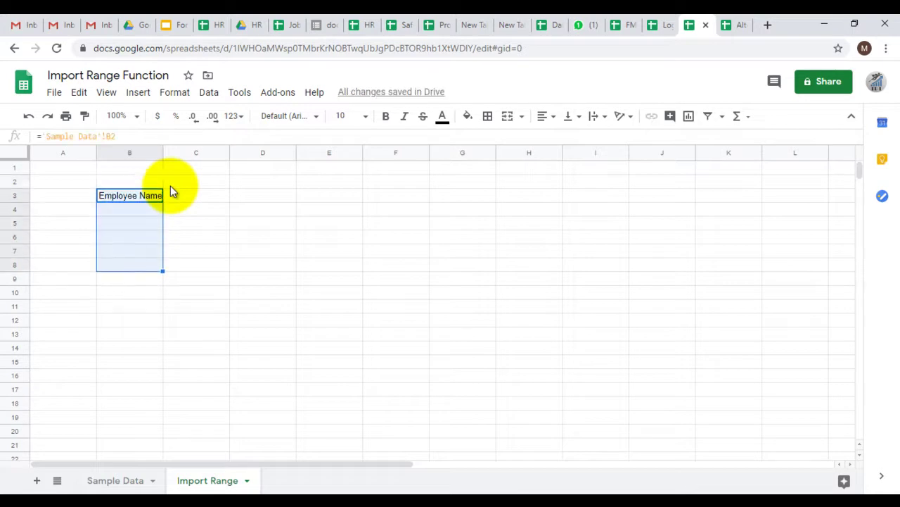
{"action": "key", "text": "shift+Down"}
{"action": "key", "text": "shift+Down"}
{"action": "key", "text": "ctrl+d"}
{"action": "key", "text": "shift+Right"}
{"action": "key", "text": "shift+Right"}
{"action": "key", "text": "shift+Right"}
{"action": "key", "text": "shift+Right"}
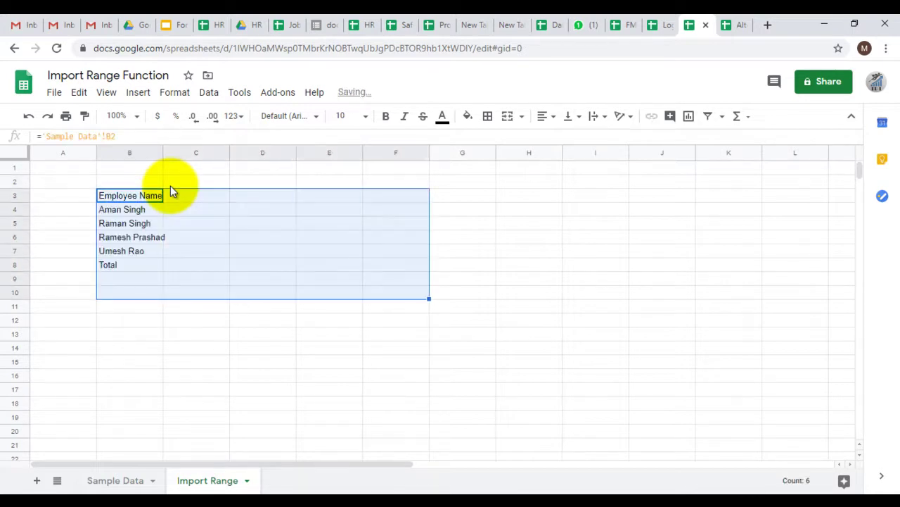
{"action": "key", "text": "ctrl+r"}
{"action": "key", "text": "Up"}
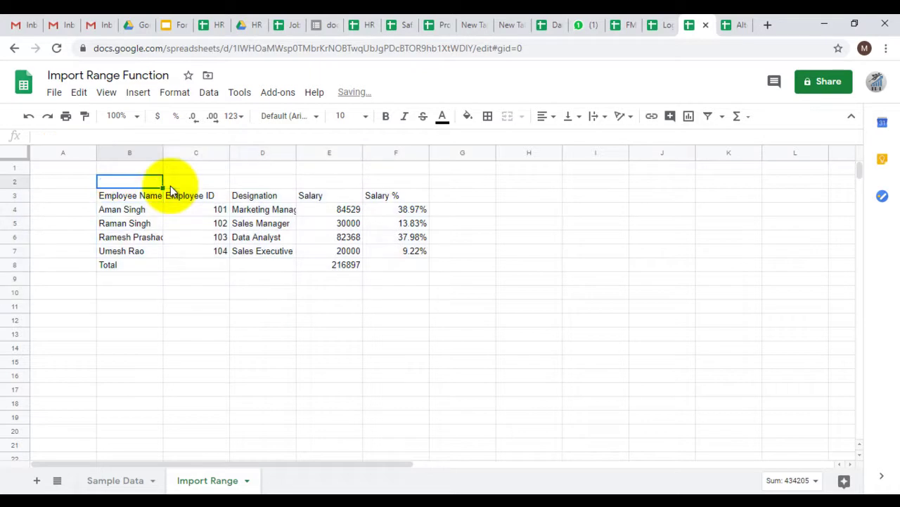
Compare against the Sample Data sheet and select the mirrored range B3:F10
{"action": "left_click", "coordinate": [120, 480]}
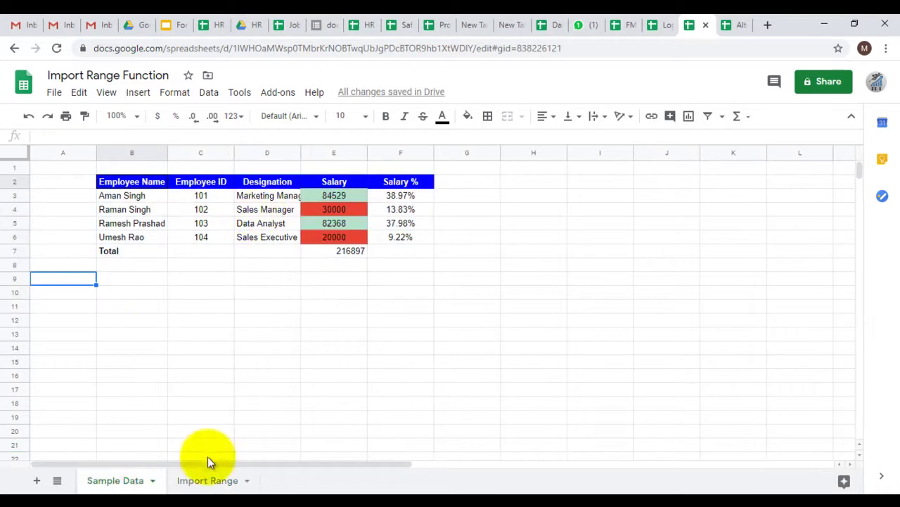
{"action": "left_click", "coordinate": [208, 480]}
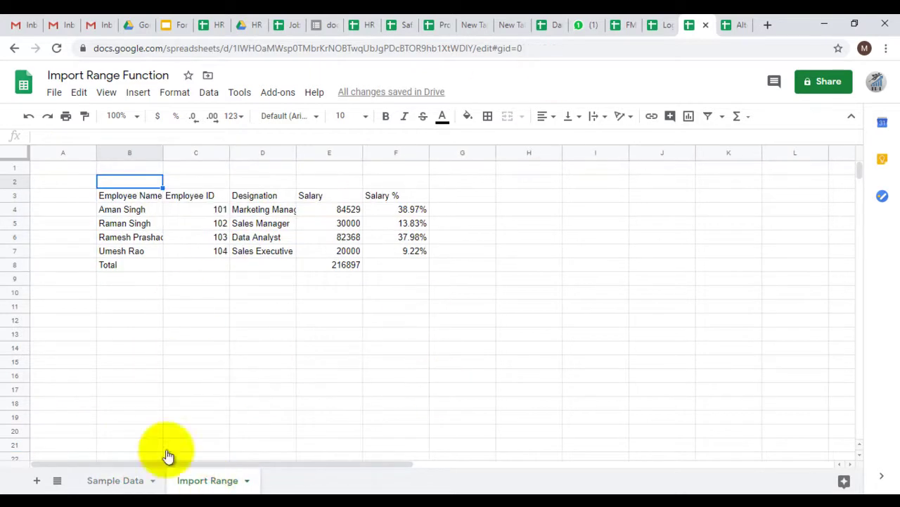
{"action": "left_click", "coordinate": [131, 200]}
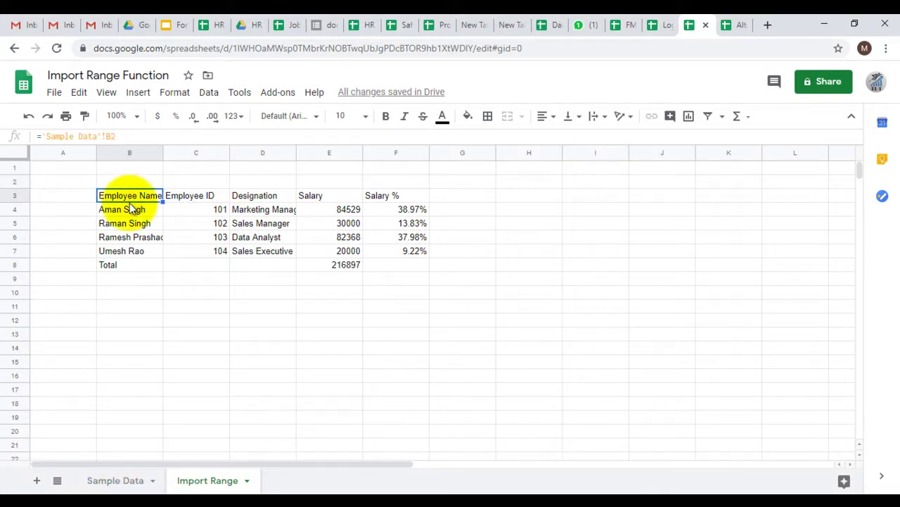
{"action": "key", "text": "shift+Down"}
{"action": "key", "text": "shift+Down"}
{"action": "key", "text": "shift+Down"}
{"action": "key", "text": "shift+Right"}
{"action": "key", "text": "shift+Right"}
{"action": "key", "text": "shift+Right"}
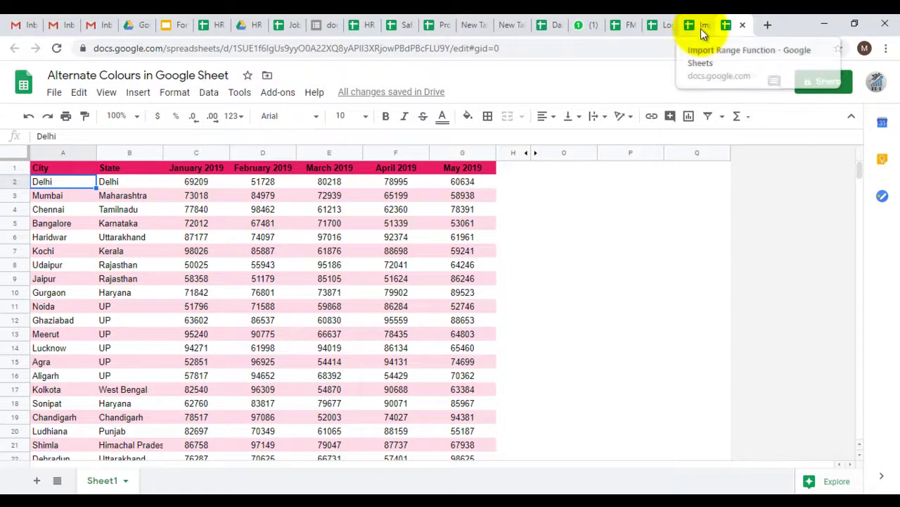
Add a bold 'Importrange Function:' label in cell D2
{"action": "left_click", "coordinate": [700, 27]}
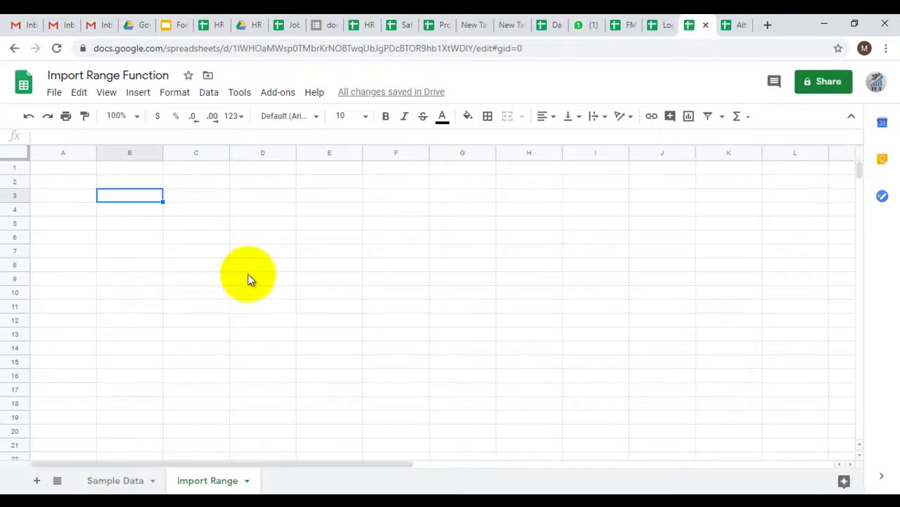
{"action": "key", "text": "Up"}
{"action": "key", "text": "Right"}
{"action": "key", "text": "Right"}
{"action": "type", "text": "Importrang"}
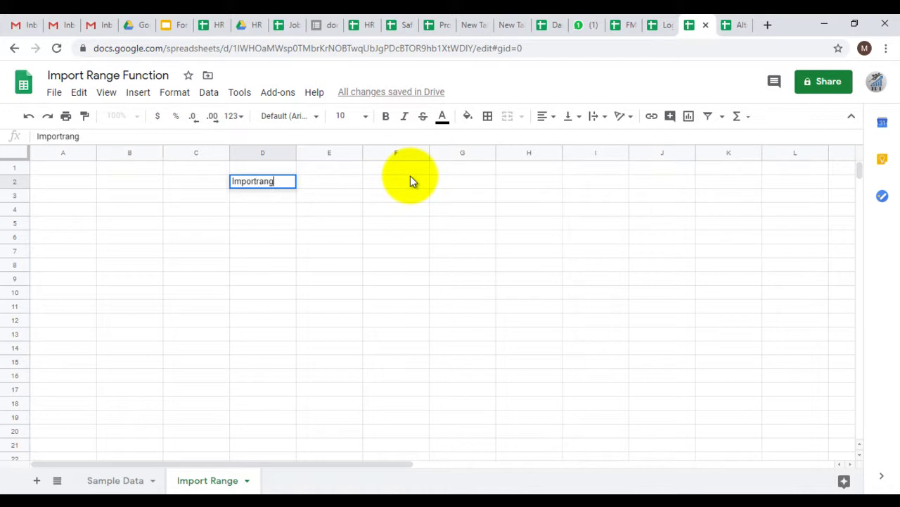
{"action": "type", "text": "e Function:"}
{"action": "key", "text": "ctrl+b"}
{"action": "key", "text": "Return"}
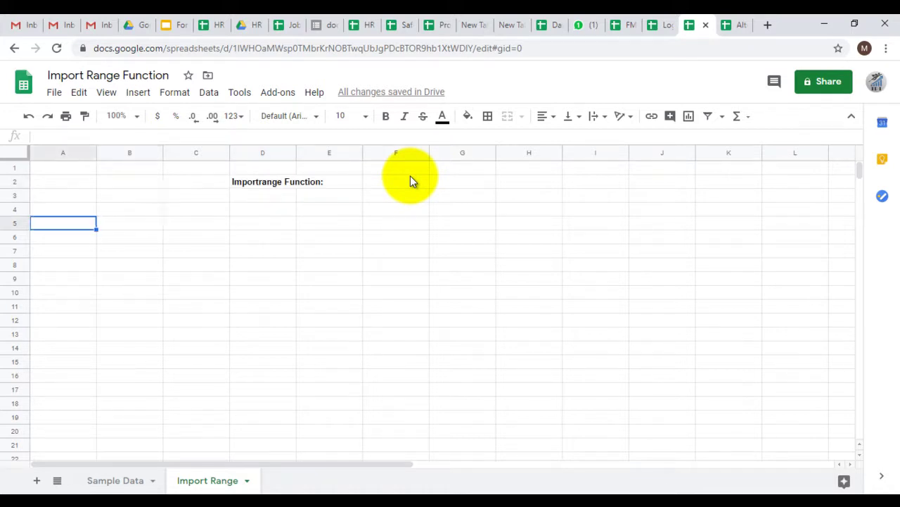
Start an =IMPORTRANGE( formula in cell B5
{"action": "key", "text": "Right"}
{"action": "type", "text": "="}
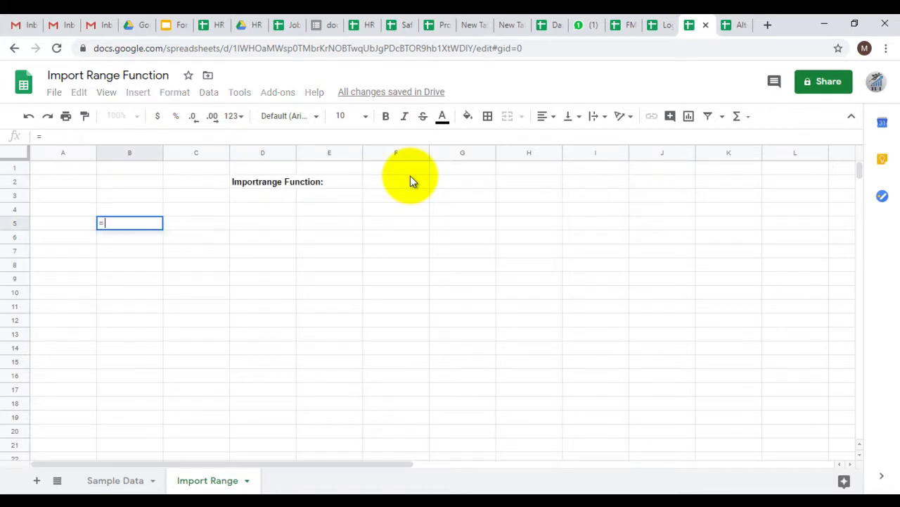
{"action": "type", "text": "import"}
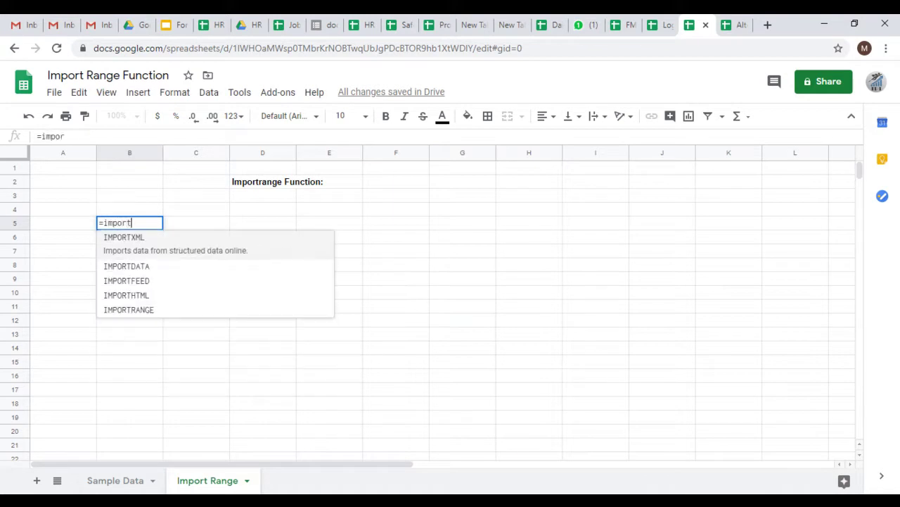
{"action": "type", "text": "ran"}
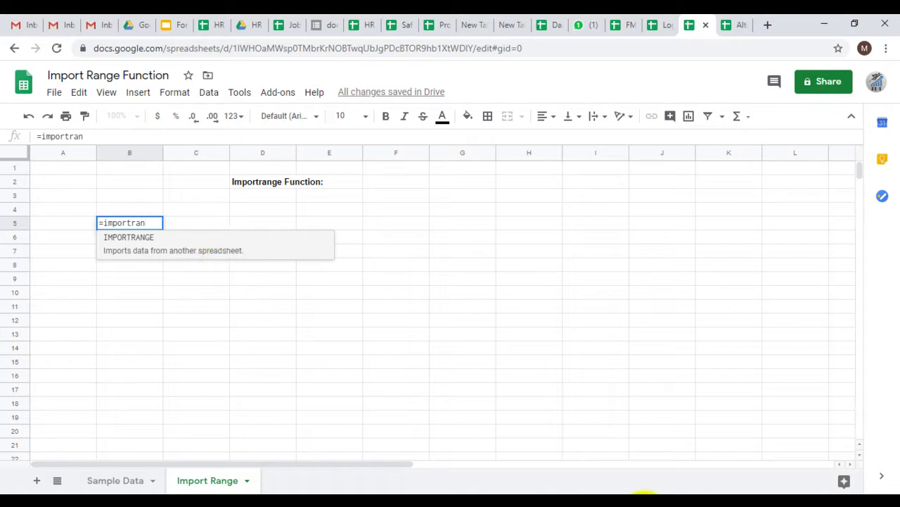
{"action": "key", "text": "Tab"}
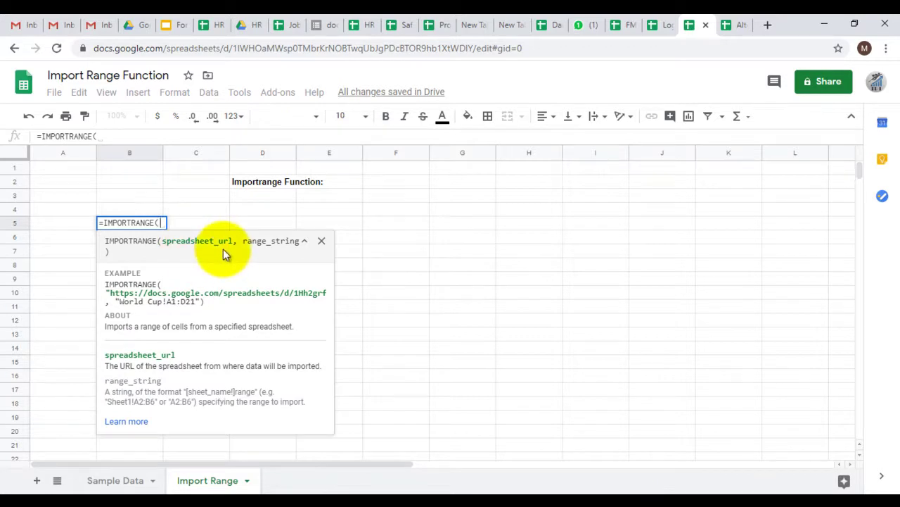
Paste the source spreadsheet's URL in quotes as the first IMPORTRANGE argument, followed by a comma
{"action": "left_click", "coordinate": [735, 25]}
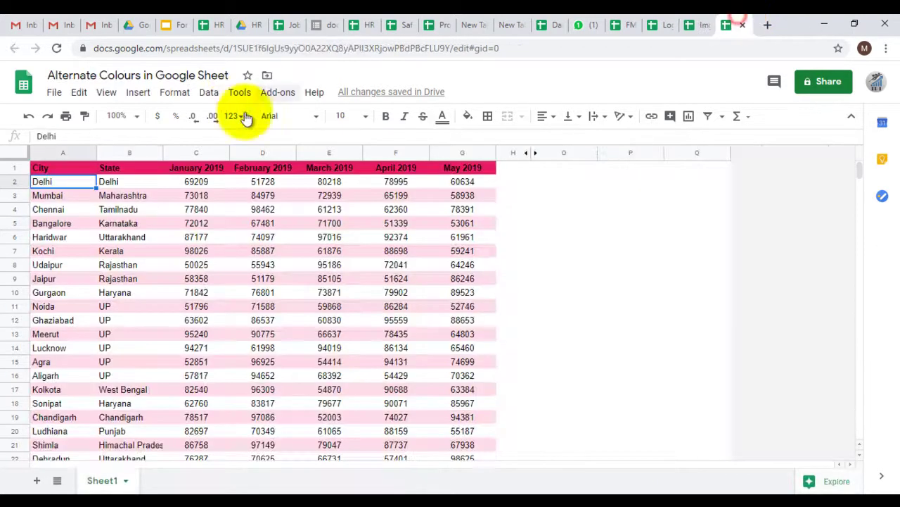
{"action": "left_click", "coordinate": [197, 47]}
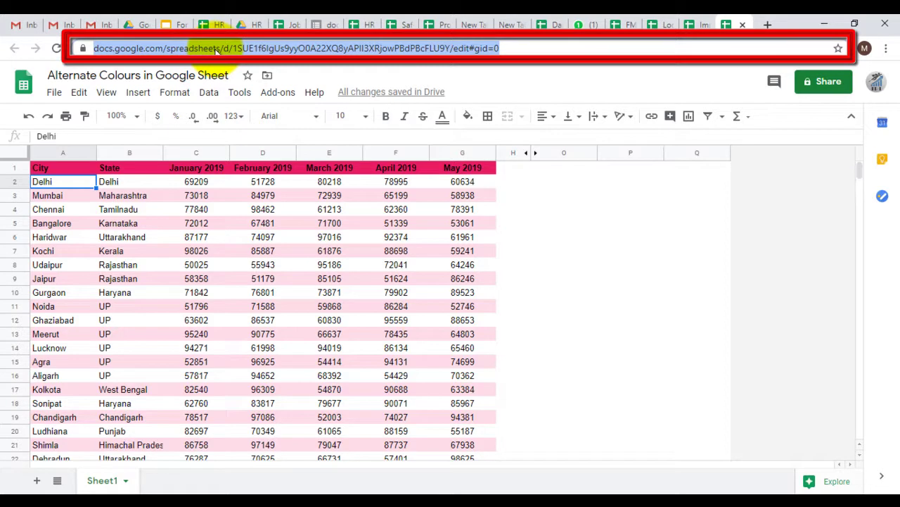
{"action": "left_click", "coordinate": [696, 24]}
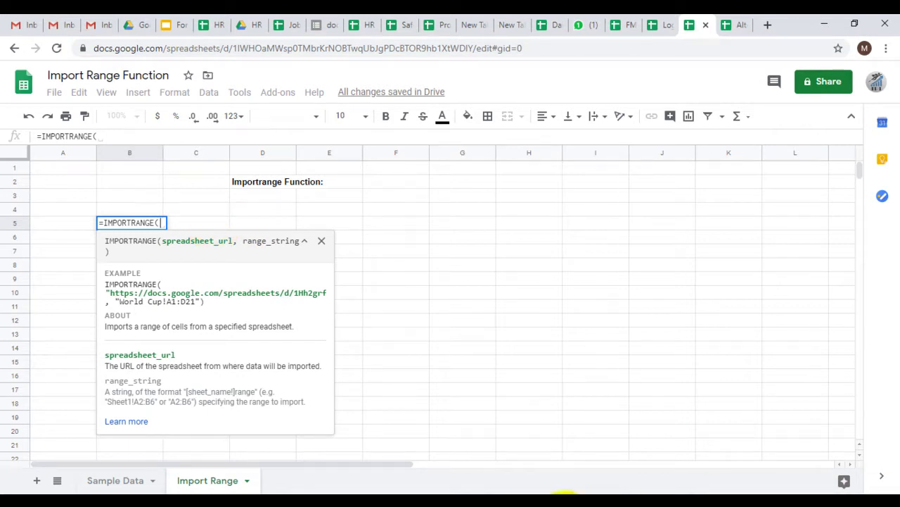
{"action": "type", "text": "\""}
{"action": "type", "text": "\""}
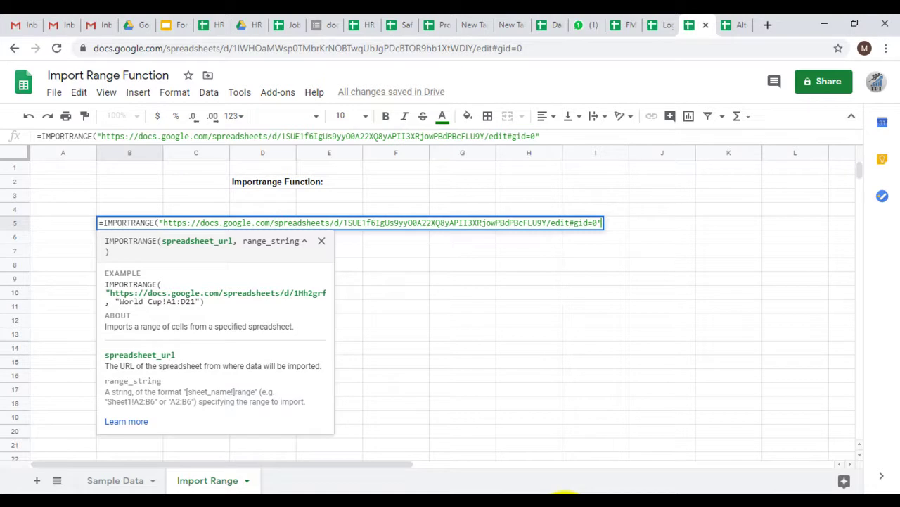
{"action": "type", "text": ","}
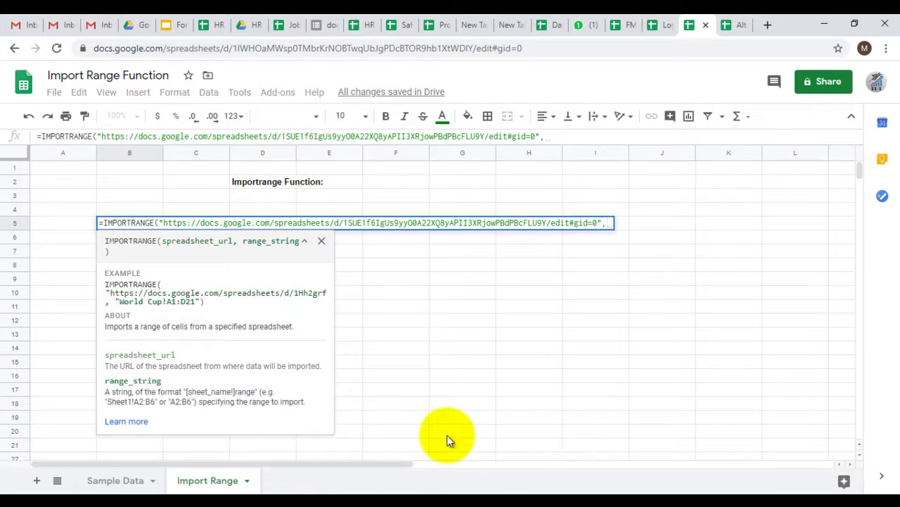
{"action": "left_click", "coordinate": [739, 25]}
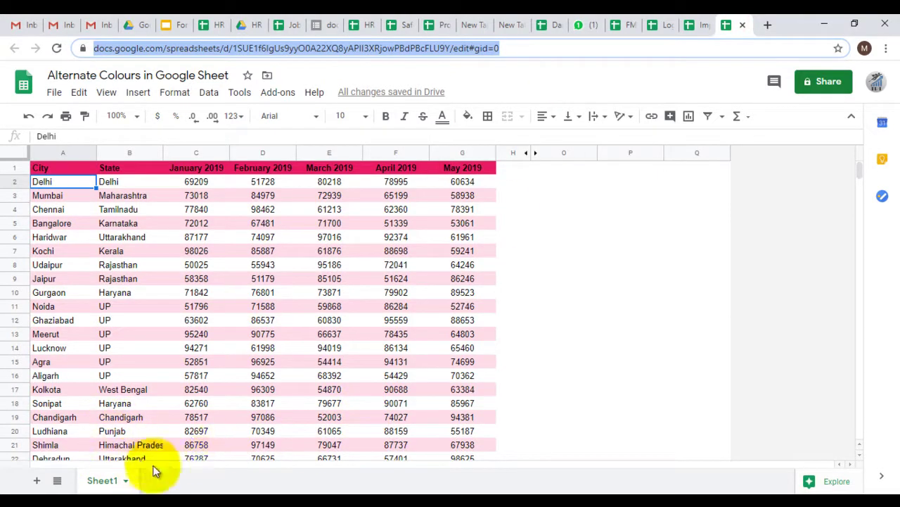
Rename the source sheet from Sheet1 to Data and begin the range argument with "Data!
{"action": "double_click", "coordinate": [109, 481]}
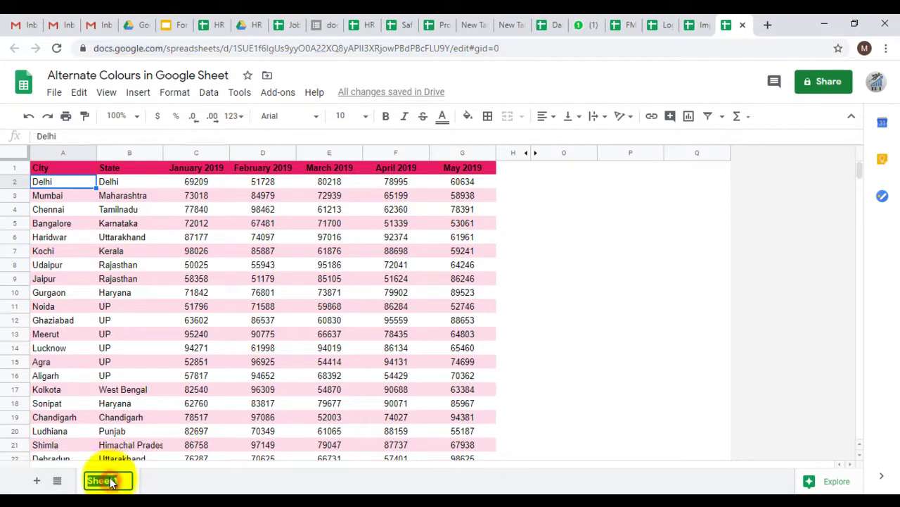
{"action": "type", "text": "Da"}
{"action": "key", "text": "BackSpace"}
{"action": "key", "text": "BackSpace"}
{"action": "type", "text": "Data"}
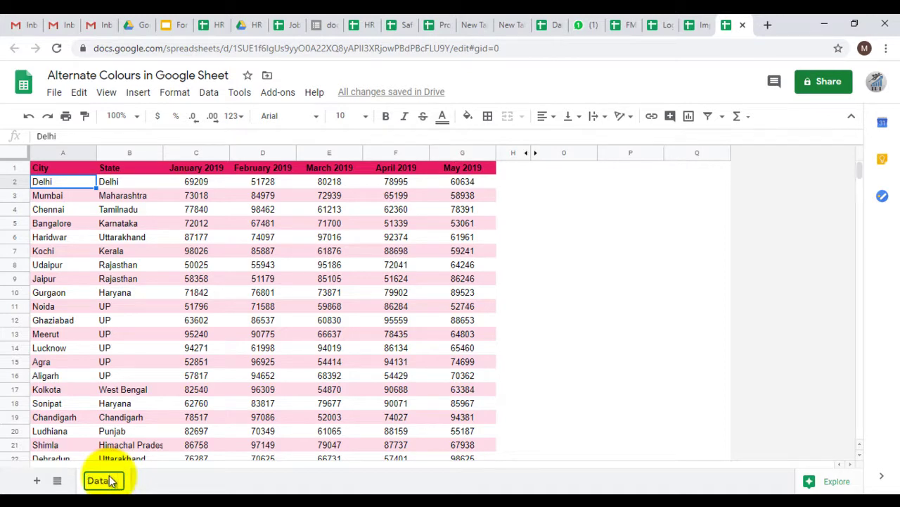
{"action": "type", "text": "\"Data"}
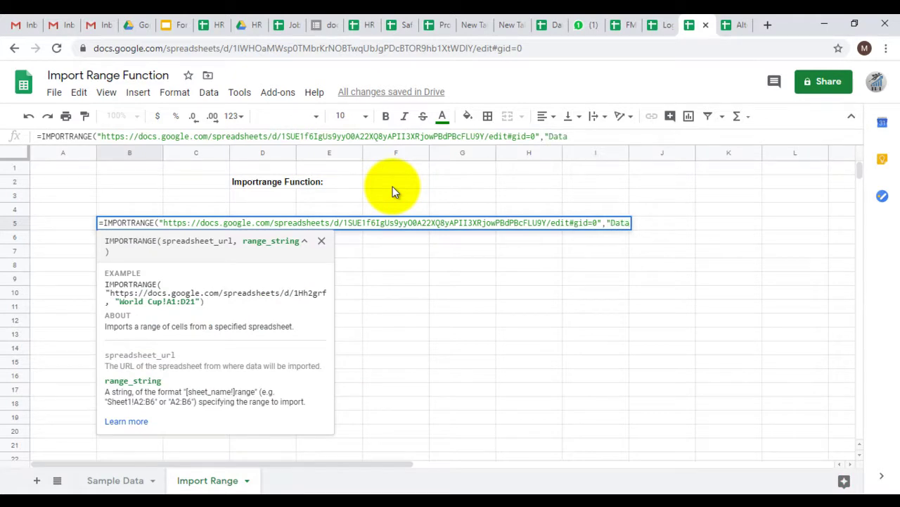
{"action": "type", "text": "!A"}
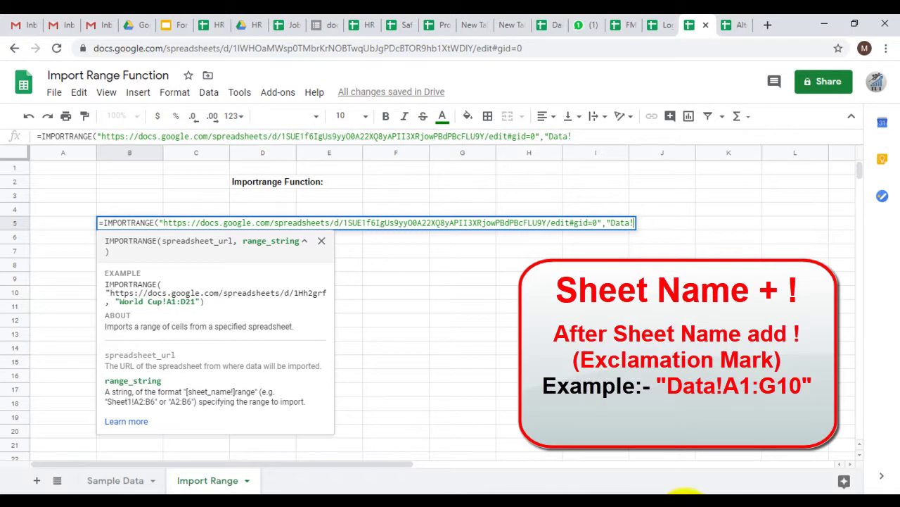
{"action": "left_click", "coordinate": [732, 26]}
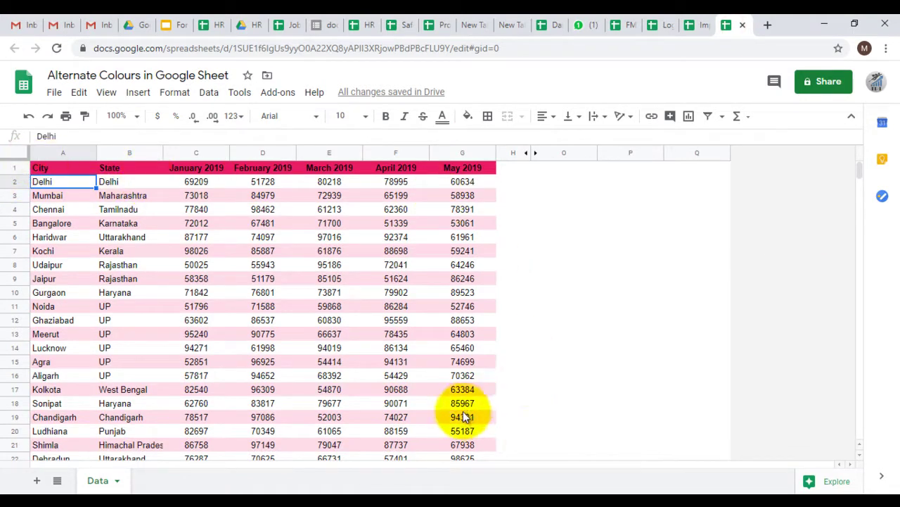
Finish the B5 formula with range "Data!A1:G10" and commit it, showing #REF!
{"action": "left_click", "coordinate": [696, 25]}
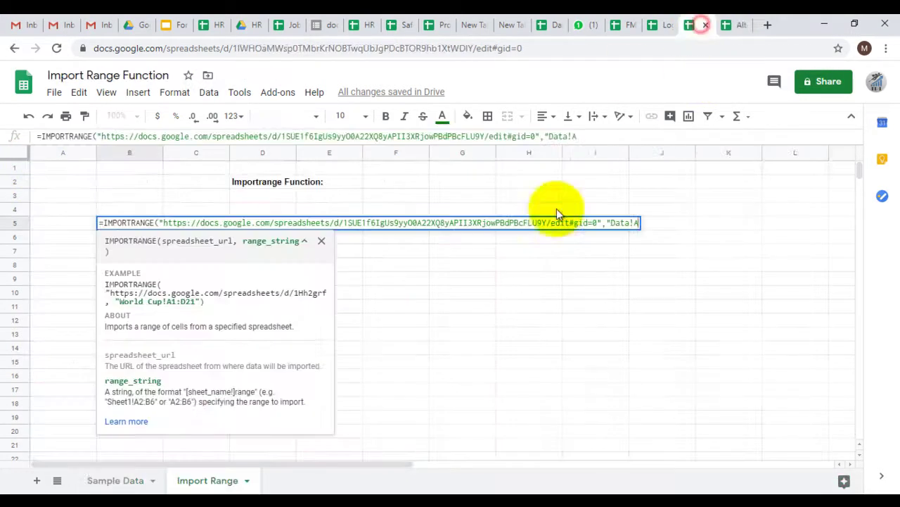
{"action": "type", "text": "1:"}
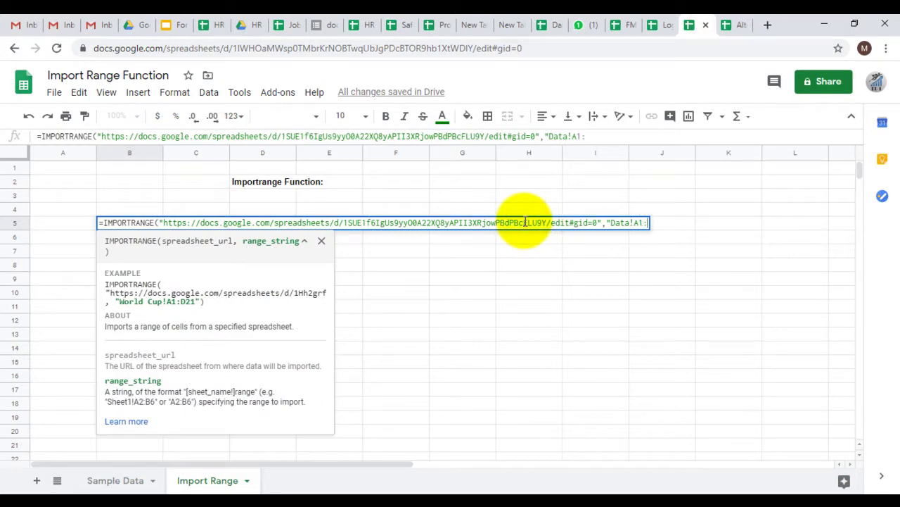
{"action": "type", "text": "G"}
{"action": "type", "text": "10"}
{"action": "left_click_drag", "start_coordinate": [593, 212], "coordinate": [661, 181]}
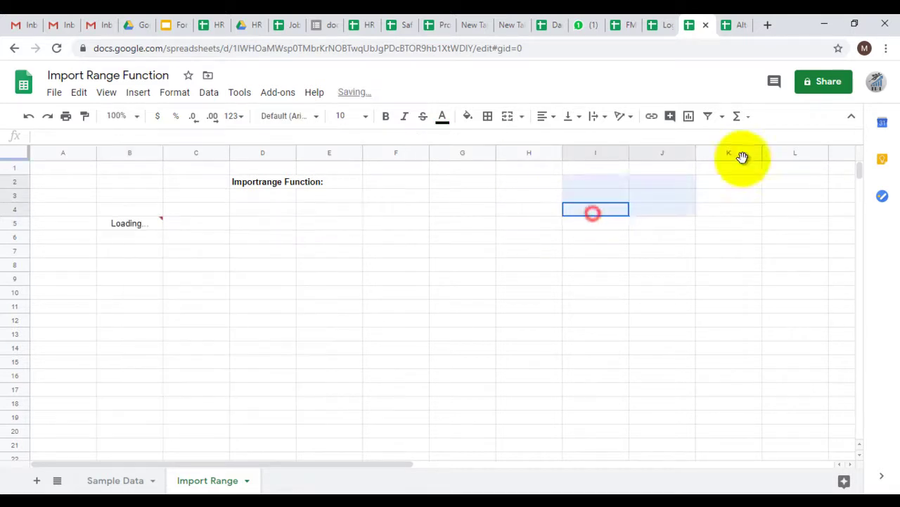
{"action": "left_click", "coordinate": [176, 220]}
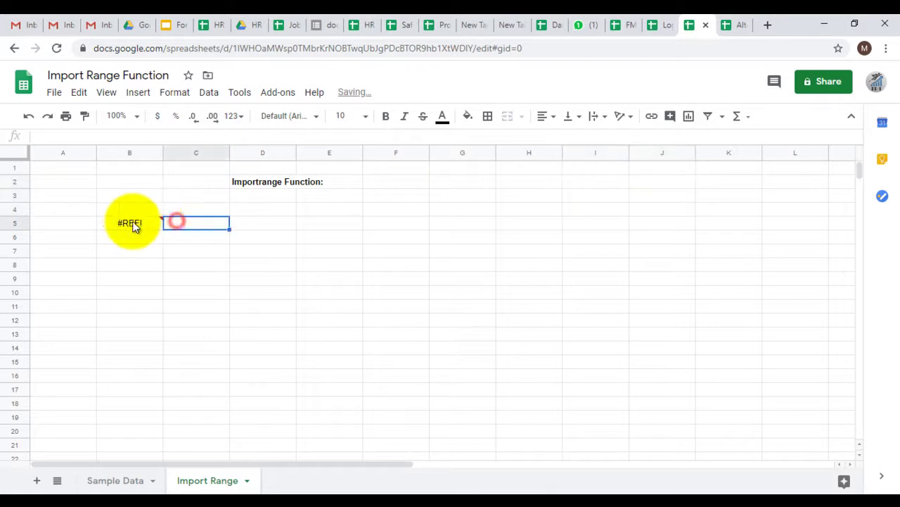
{"action": "left_click", "coordinate": [132, 224]}
{"action": "left_click", "coordinate": [609, 136]}
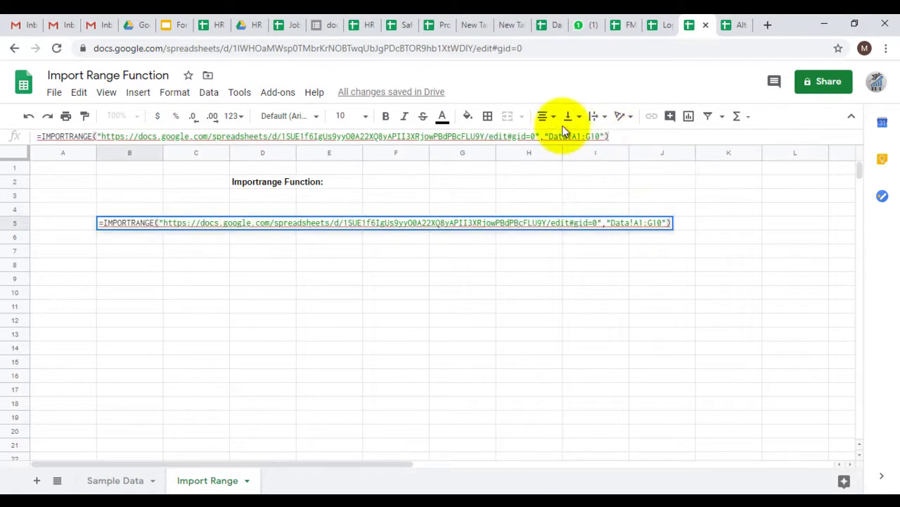
{"action": "key", "text": "Return"}
{"action": "left_click", "coordinate": [397, 366]}
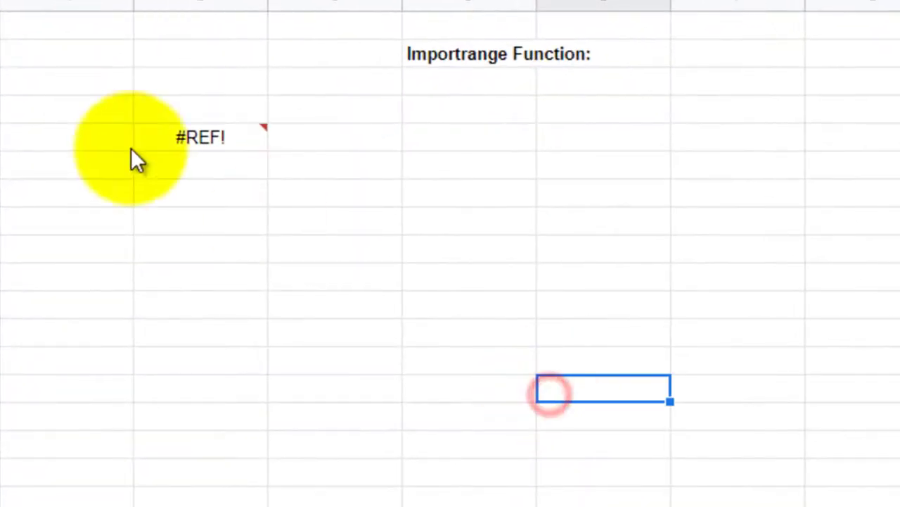
{"action": "mouse_move", "coordinate": [201, 137]}
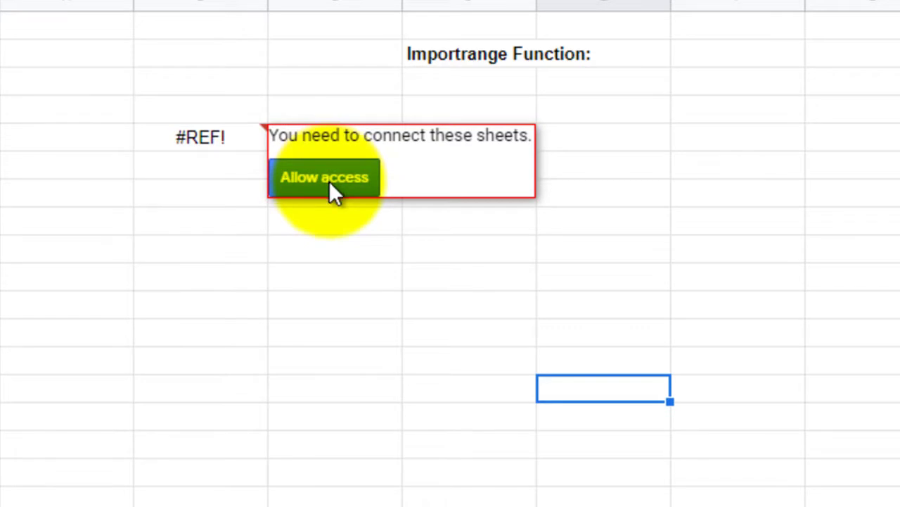
Allow access so B5:H14 fills with City, State and January–May 2019 figures
{"action": "left_click", "coordinate": [331, 181]}
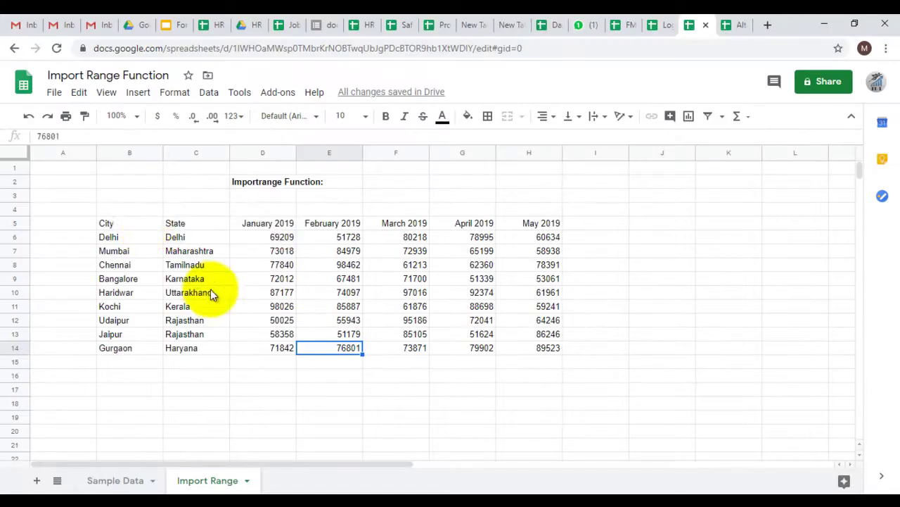
{"action": "left_click", "coordinate": [116, 223]}
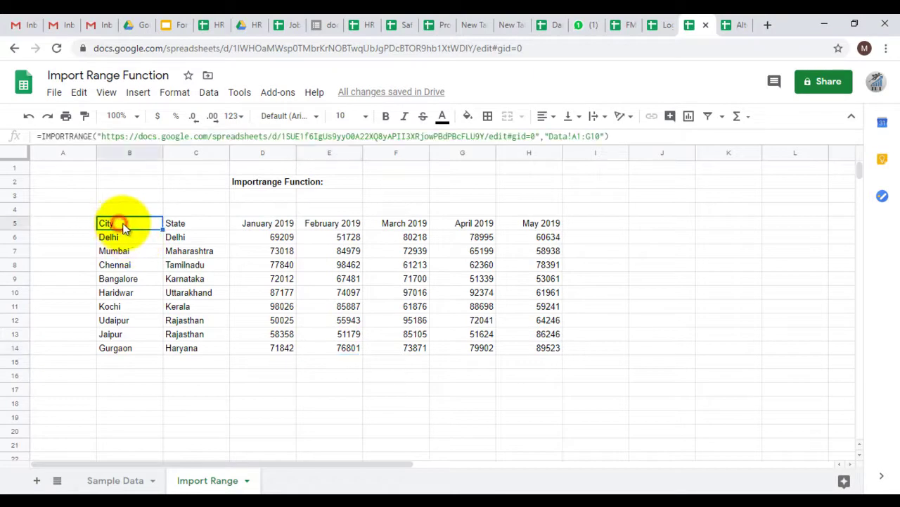
{"action": "left_click", "coordinate": [537, 350]}
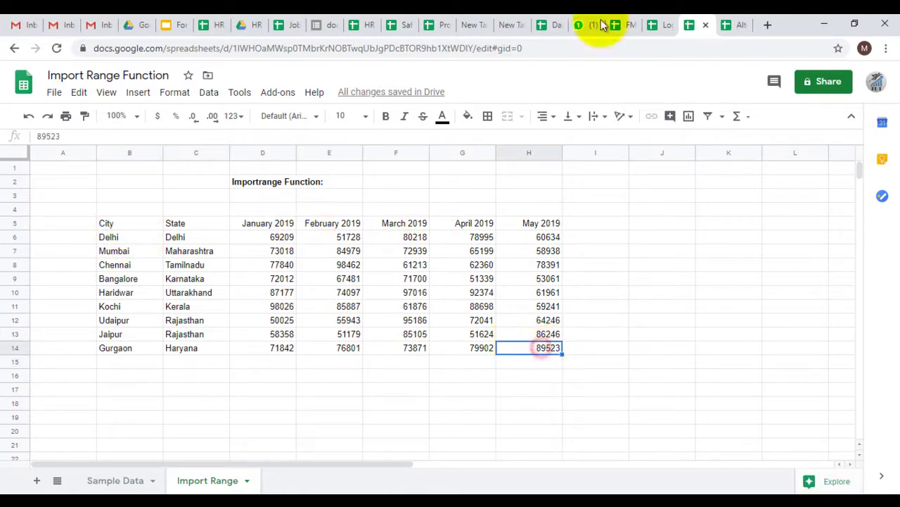
{"action": "left_click", "coordinate": [721, 24]}
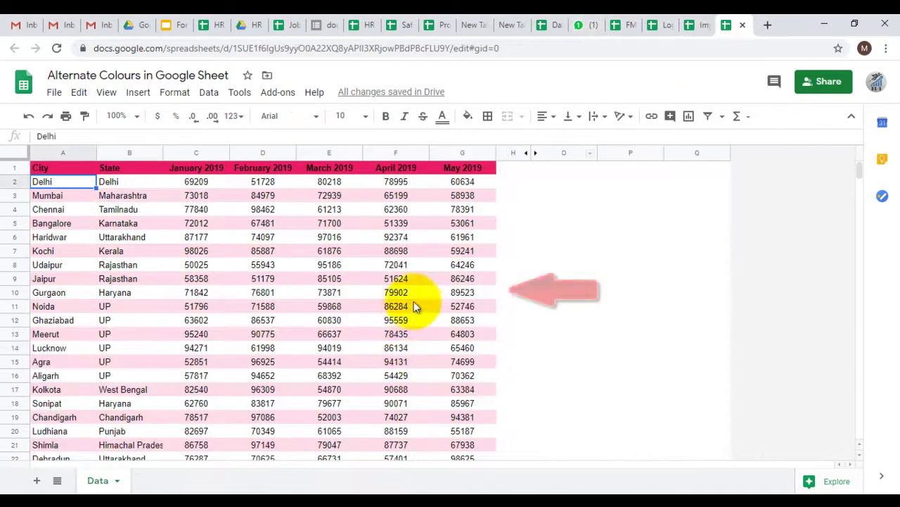
{"action": "left_click", "coordinate": [470, 296]}
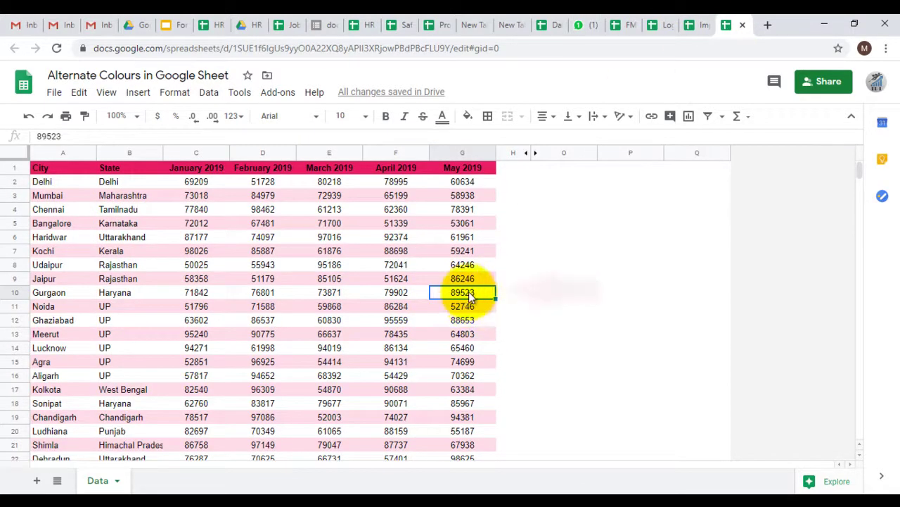
{"action": "key", "text": "ctrl+shift+Tab"}
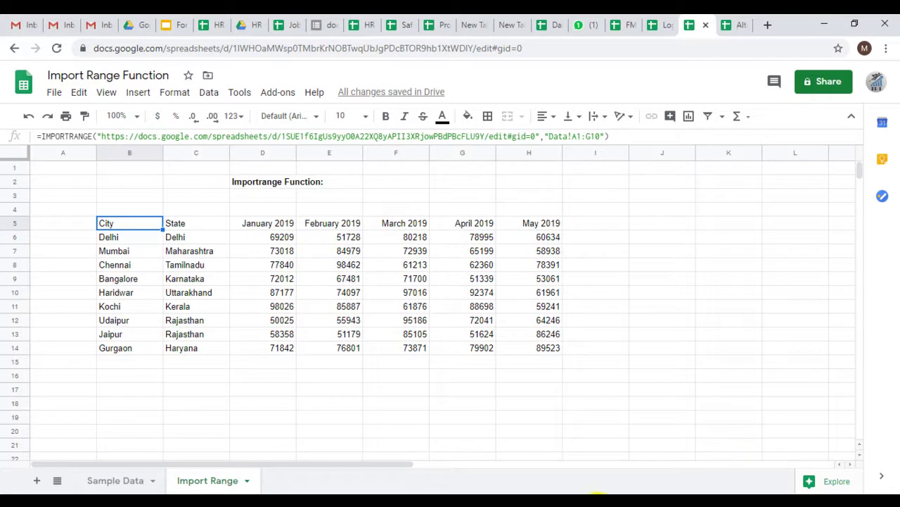
{"action": "left_click", "coordinate": [733, 25]}
{"action": "key", "text": "ctrl+Left"}
{"action": "key", "text": "ctrl+Down"}
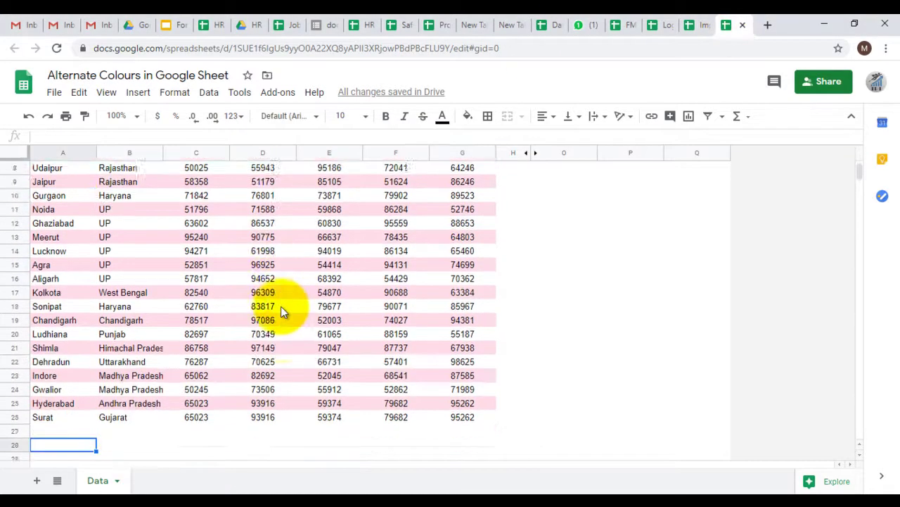
{"action": "key", "text": "ctrl+Down"}
{"action": "key", "text": "ctrl+Up"}
{"action": "key", "text": "ctrl+Up"}
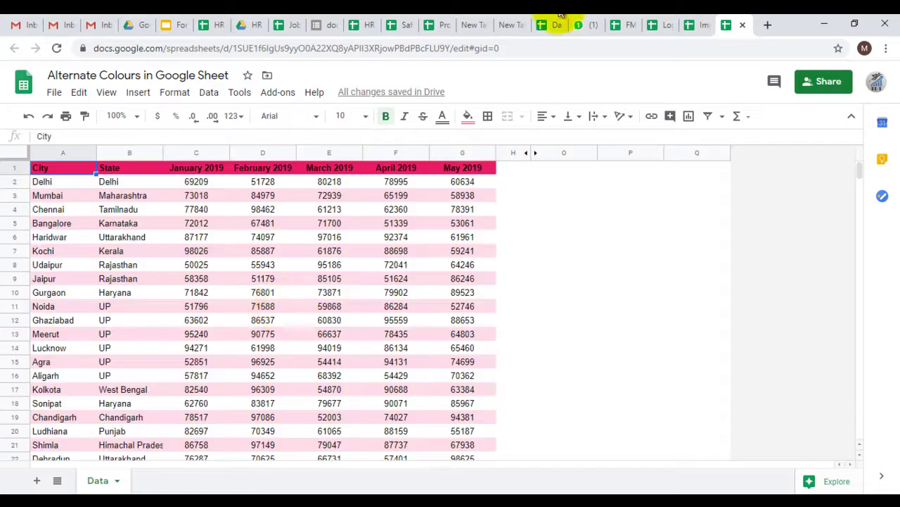
{"action": "left_click", "coordinate": [696, 29]}
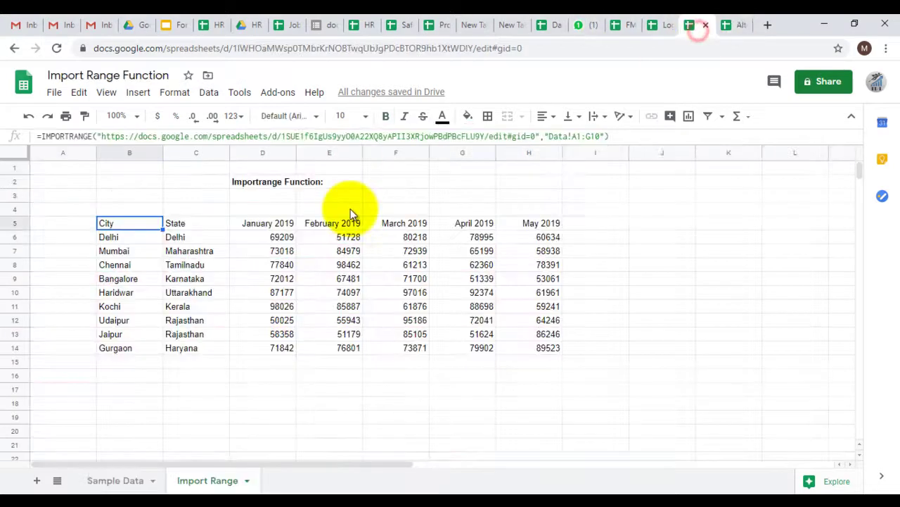
Widen the B5 import range to A1:G10000, then trim it to open-ended Data!A1:G
{"action": "double_click", "coordinate": [595, 136]}
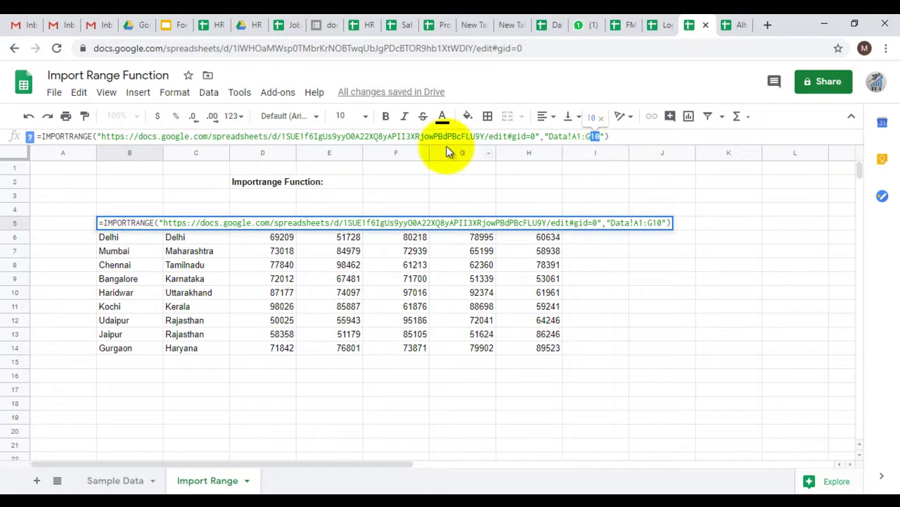
{"action": "type", "text": "10000"}
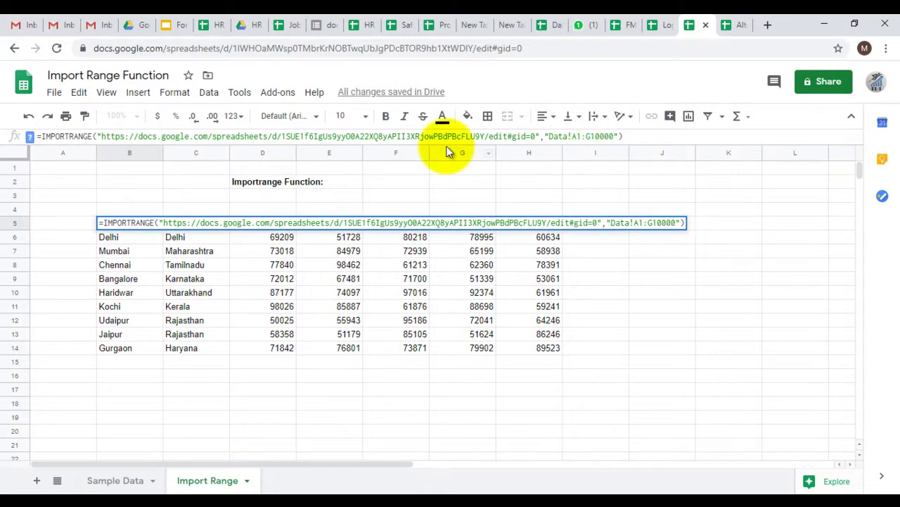
{"action": "key", "text": "Return"}
{"action": "key", "text": "Up"}
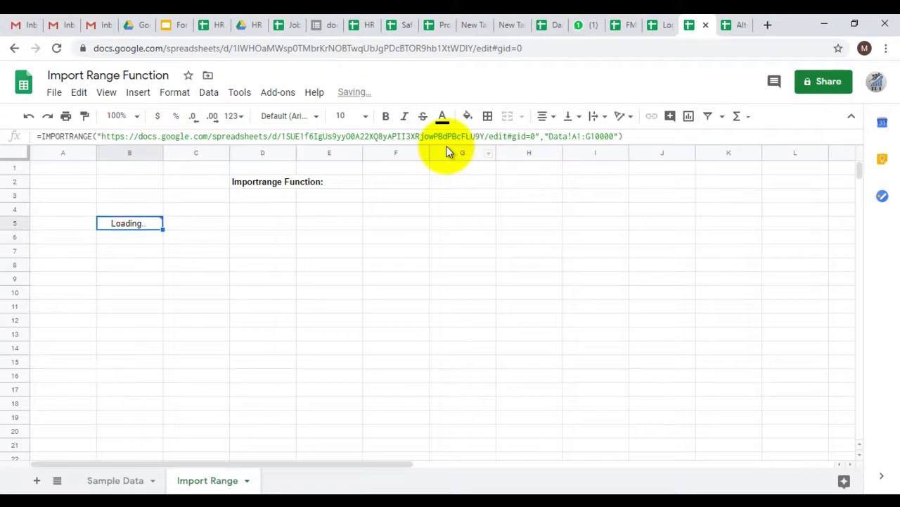
{"action": "left_click", "coordinate": [593, 136]}
{"action": "double_click", "coordinate": [593, 136]}
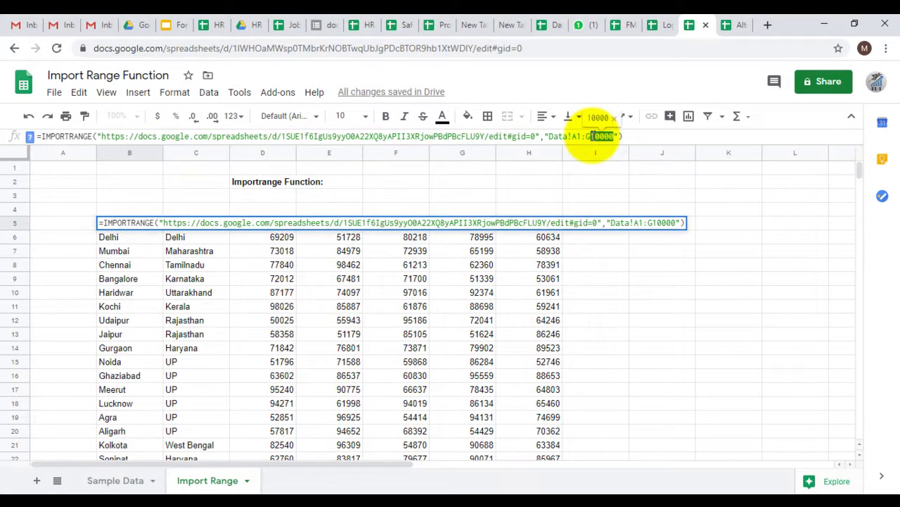
{"action": "key", "text": "BackSpace"}
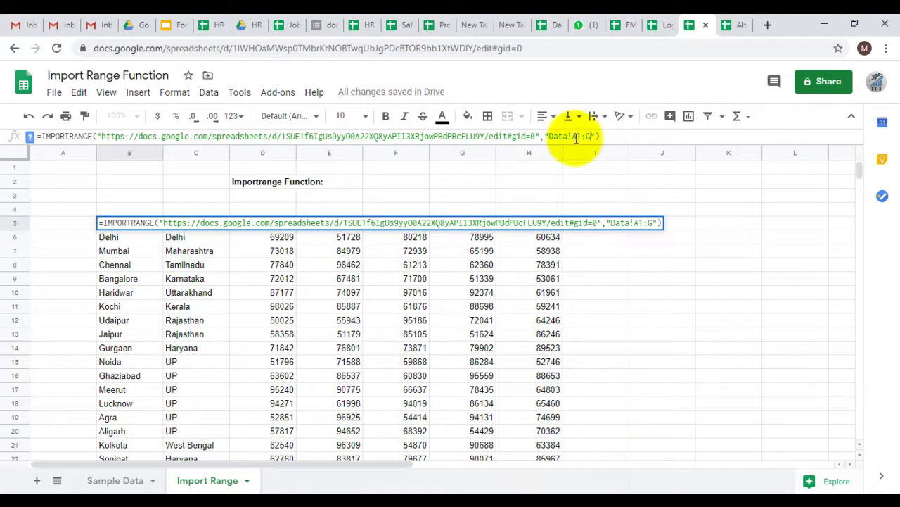
{"action": "left_click", "coordinate": [736, 25]}
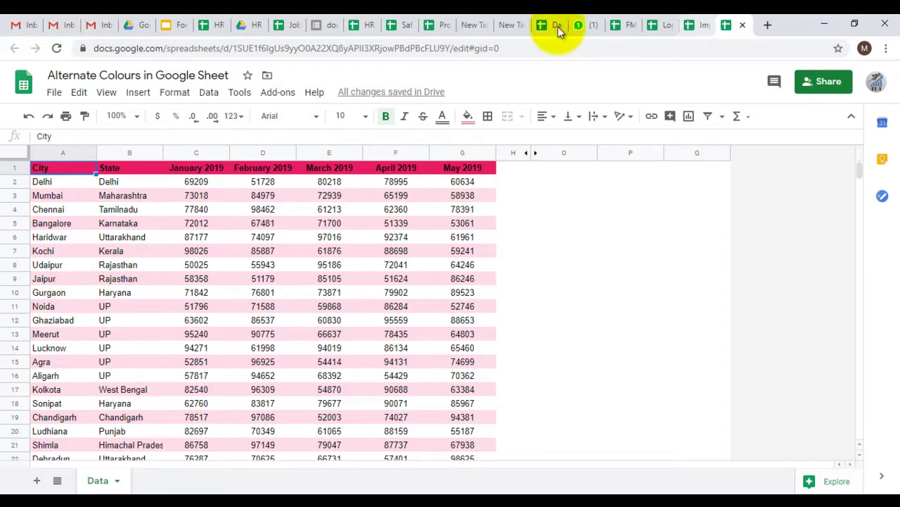
Commit the open-ended range, then revert the B5 range to Data!A1:G10
{"action": "left_click", "coordinate": [692, 25]}
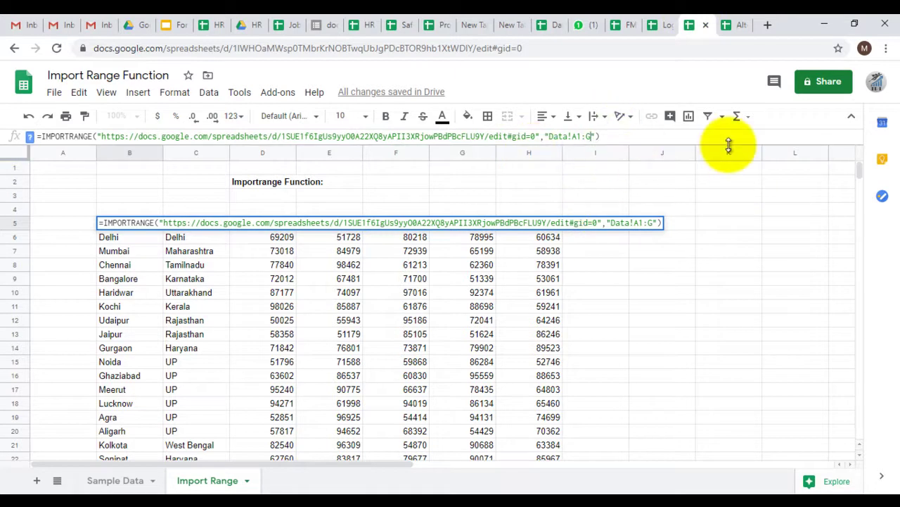
{"action": "key", "text": "Return"}
{"action": "key", "text": "Up"}
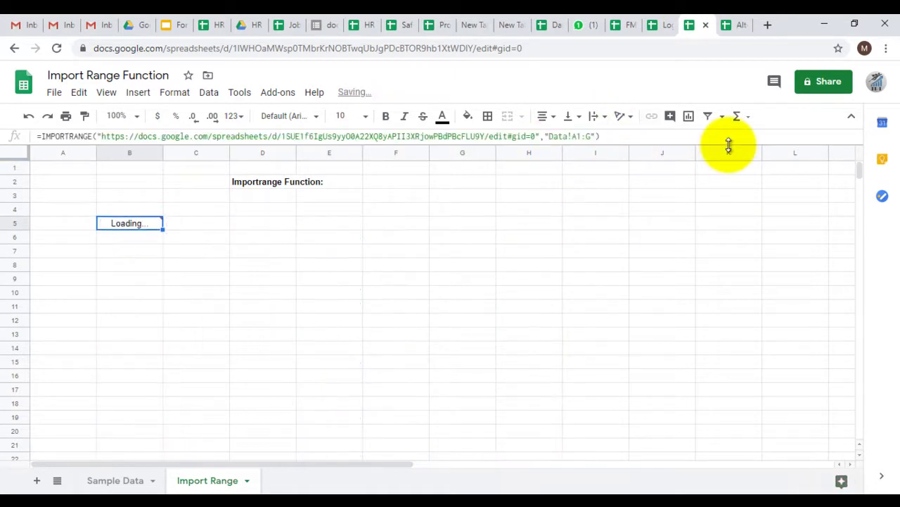
{"action": "left_click", "coordinate": [591, 136]}
{"action": "type", "text": "10"}
{"action": "key", "text": "Return"}
{"action": "key", "text": "Up"}
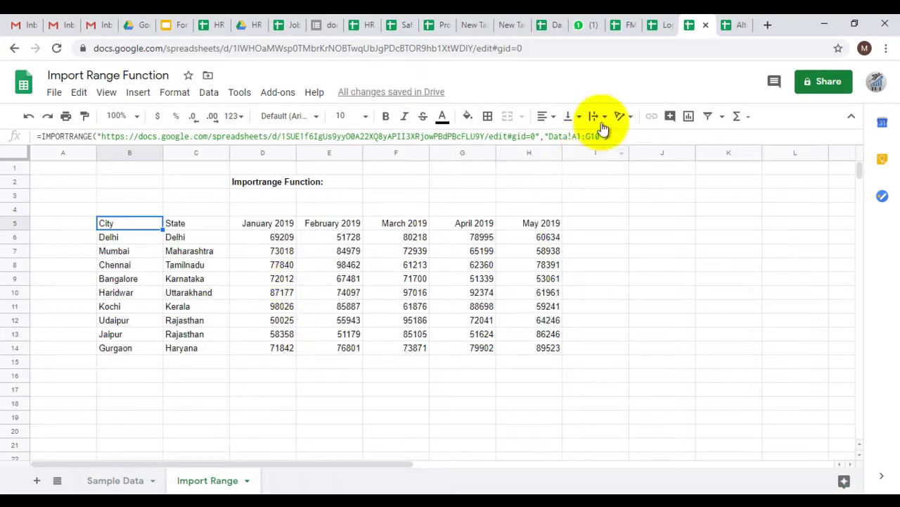
Change the range to Data!A1:G and confirm the import reaches Surat in row 30
{"action": "double_click", "coordinate": [589, 137]}
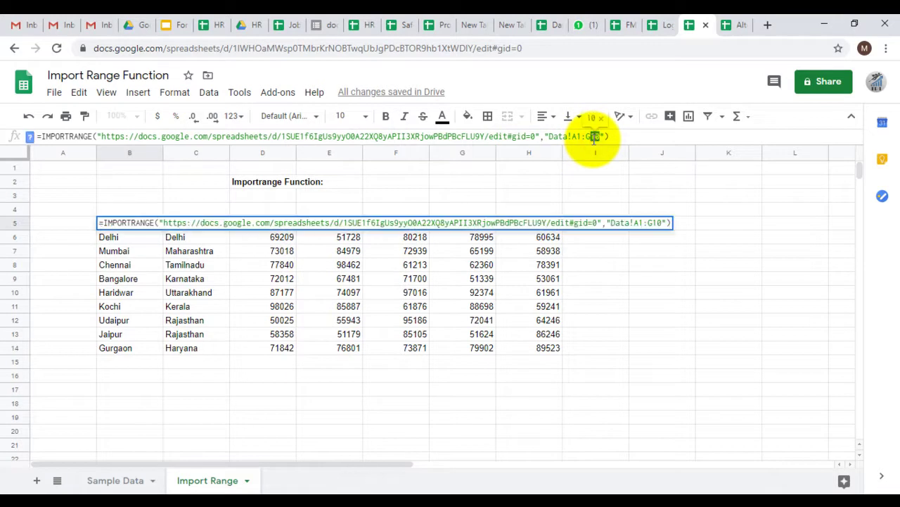
{"action": "type", "text": "G"}
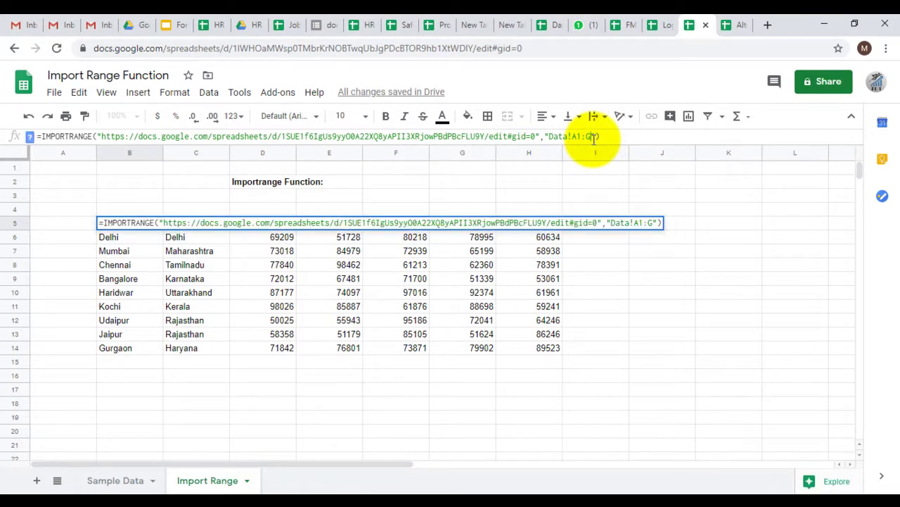
{"action": "key", "text": "Return"}
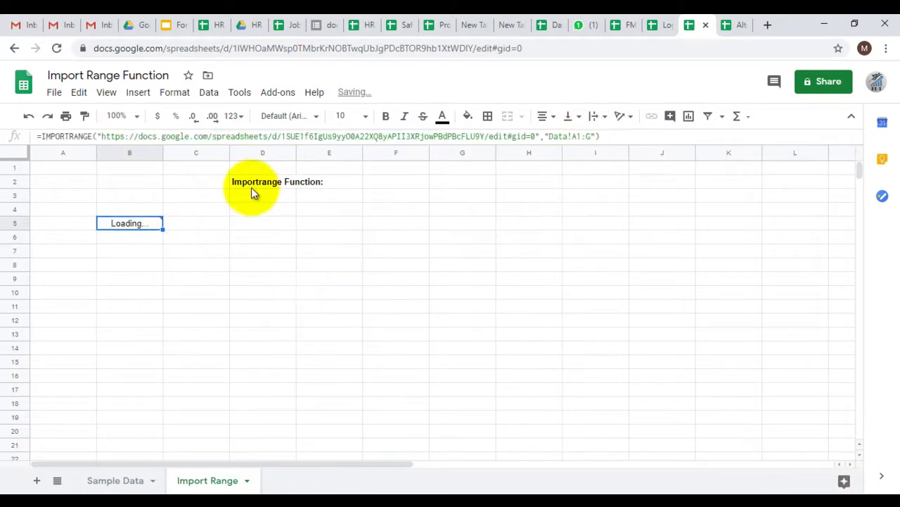
{"action": "key", "text": "Up"}
{"action": "key", "text": "Down"}
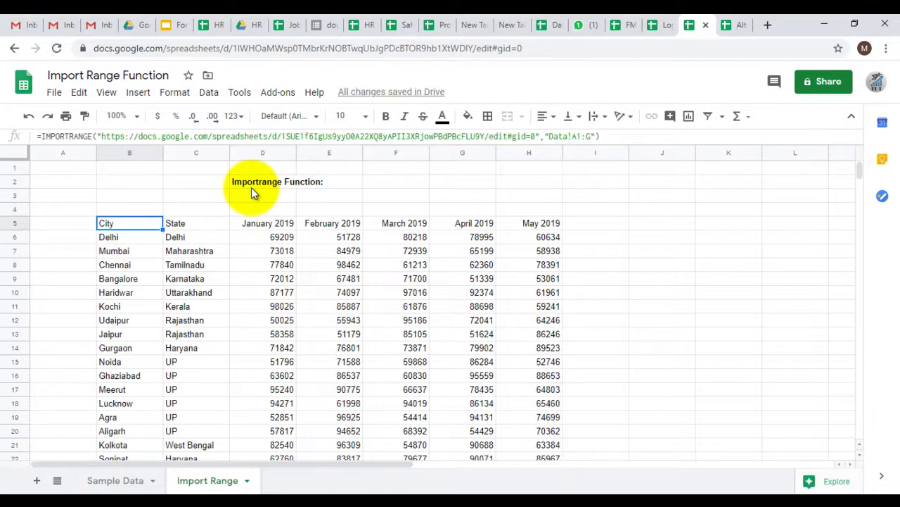
{"action": "key", "text": "ctrl+Down"}
{"action": "key", "text": "Down"}
{"action": "key", "text": "Down"}
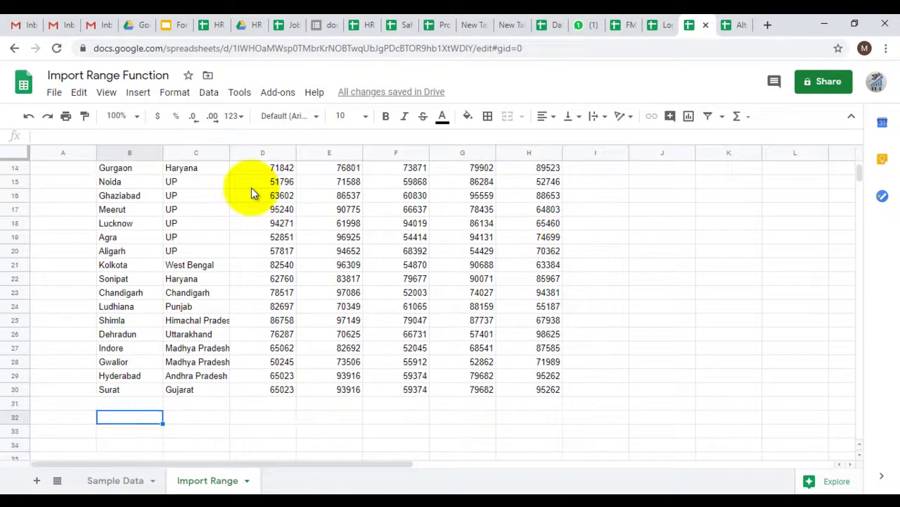
Enter 'Import Range FUnction', 'is Very' and 'use ful' in row 29 of the source sheet
{"action": "left_click", "coordinate": [729, 24]}
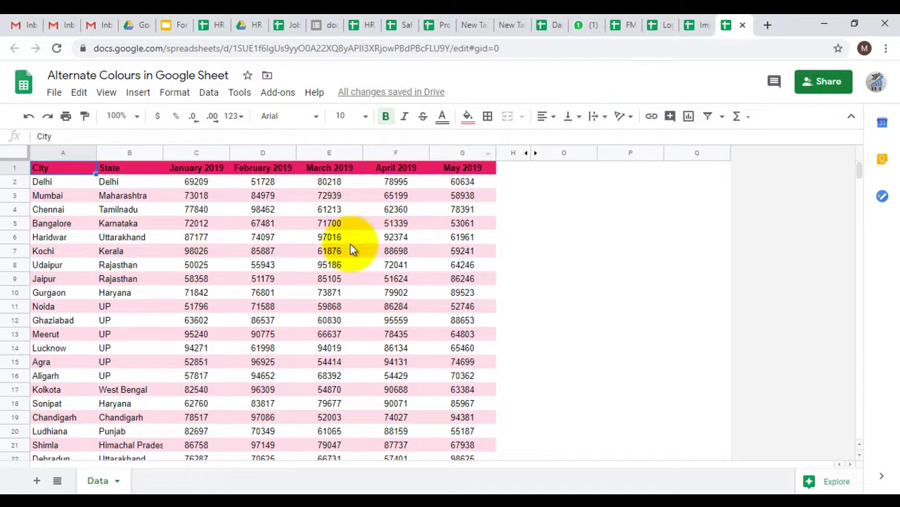
{"action": "key", "text": "ctrl+Down"}
{"action": "key", "text": "Down"}
{"action": "key", "text": "Down"}
{"action": "key", "text": "Down"}
{"action": "type", "text": "E"}
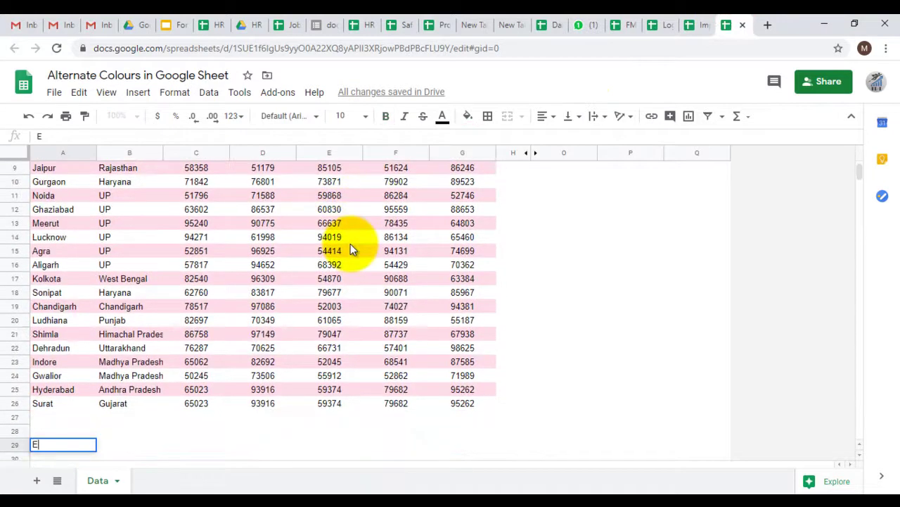
{"action": "key", "text": "BackSpace"}
{"action": "type", "text": "Impor"}
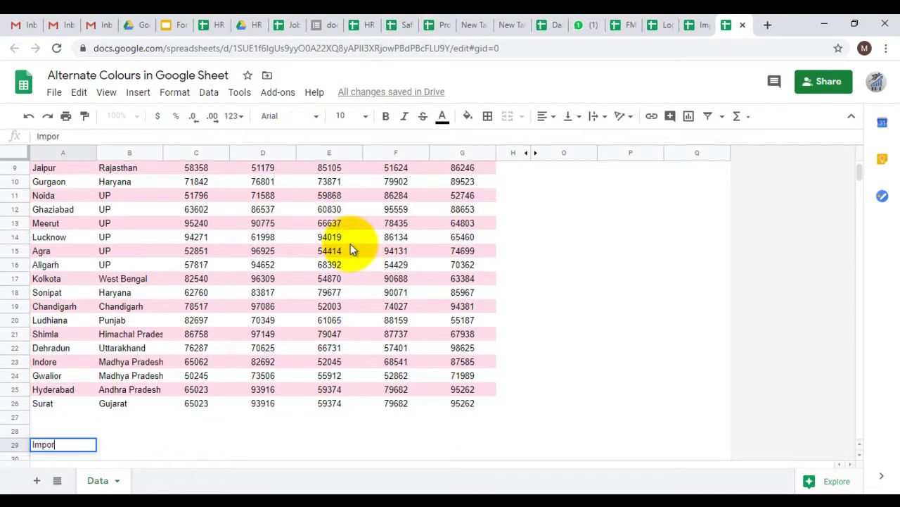
{"action": "type", "text": " FUnction"}
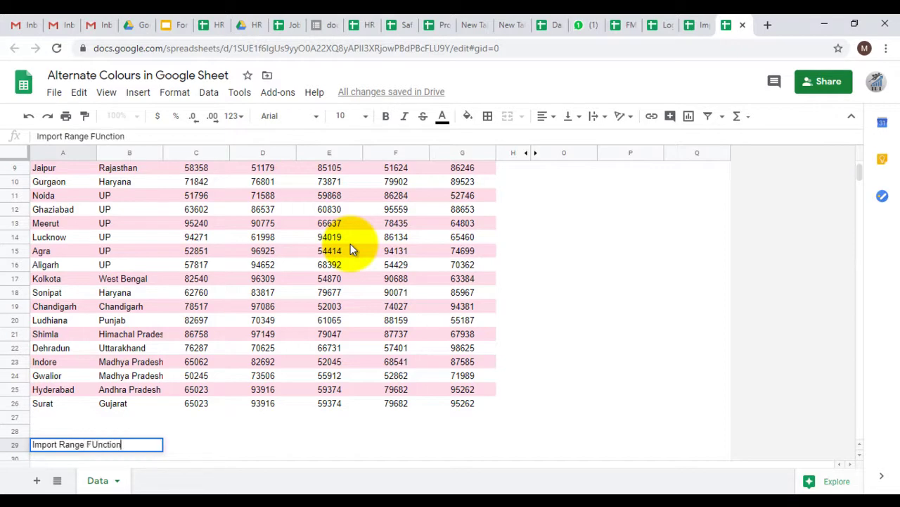
{"action": "key", "text": "Tab"}
{"action": "type", "text": "is"}
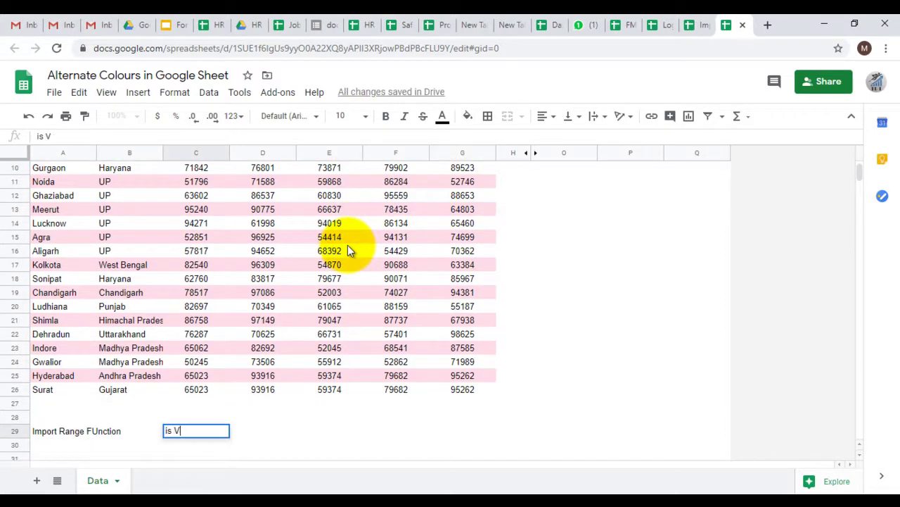
{"action": "key", "text": "Tab"}
{"action": "type", "text": "us"}
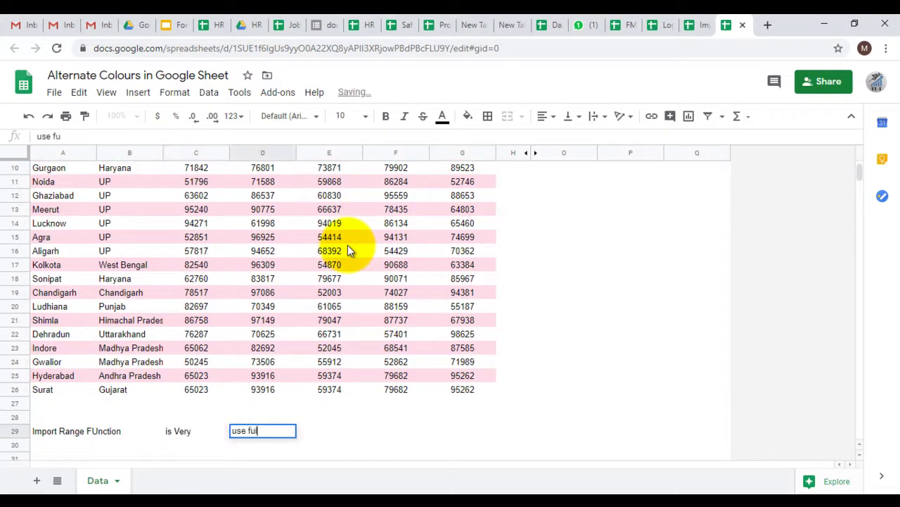
{"action": "type", "text": "l"}
{"action": "key", "text": "Return"}
Check that the new row appears in the imported table
{"action": "left_click", "coordinate": [703, 23]}
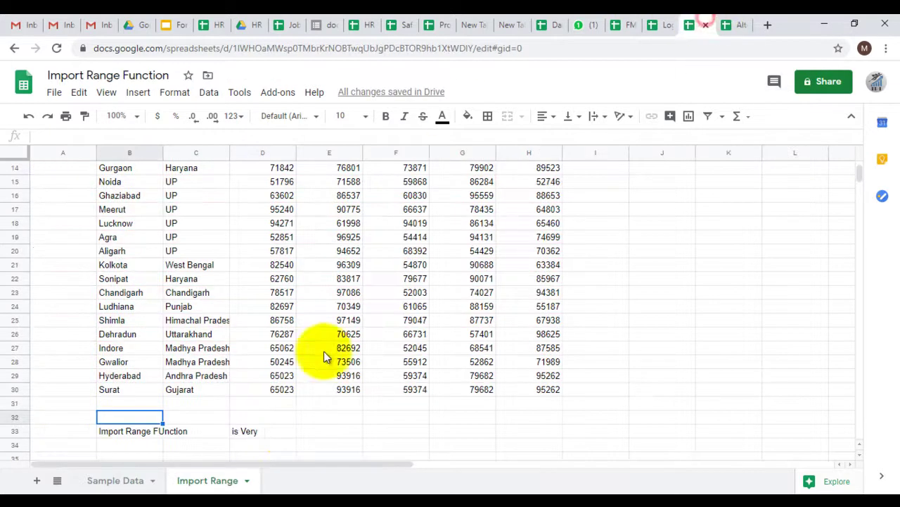
{"action": "key", "text": "Down"}
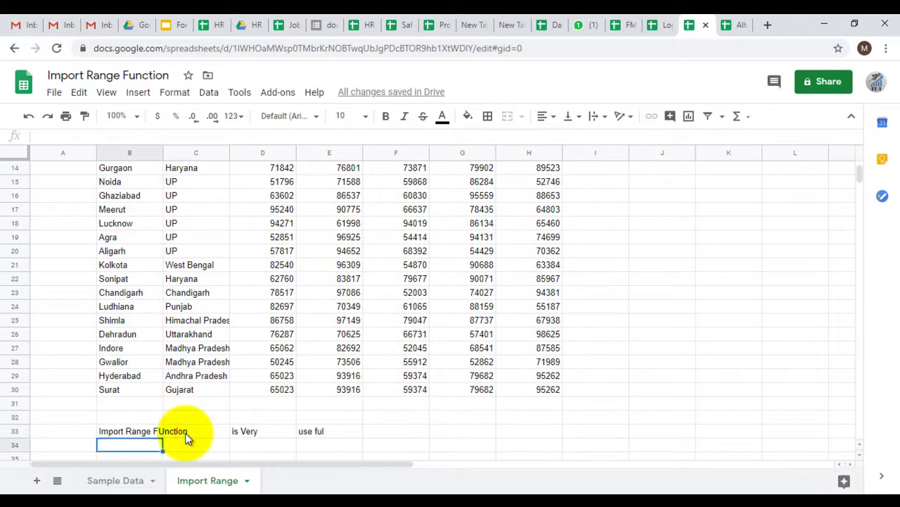
{"action": "key", "text": "Down"}
{"action": "key", "text": "Down"}
{"action": "key", "text": "Down"}
{"action": "key", "text": "Up"}
{"action": "key", "text": "Up"}
{"action": "key", "text": "Up"}
{"action": "key", "text": "Left"}
Navigate the source sheet to review the end of the data
{"action": "left_click", "coordinate": [727, 24]}
{"action": "key", "text": "ctrl+Left"}
{"action": "key", "text": "ctrl+Down"}
{"action": "key", "text": "ctrl+Up"}
{"action": "key", "text": "ctrl+Down"}
{"action": "key", "text": "Up"}
{"action": "key", "text": "ctrl+Up"}
{"action": "key", "text": "Up"}
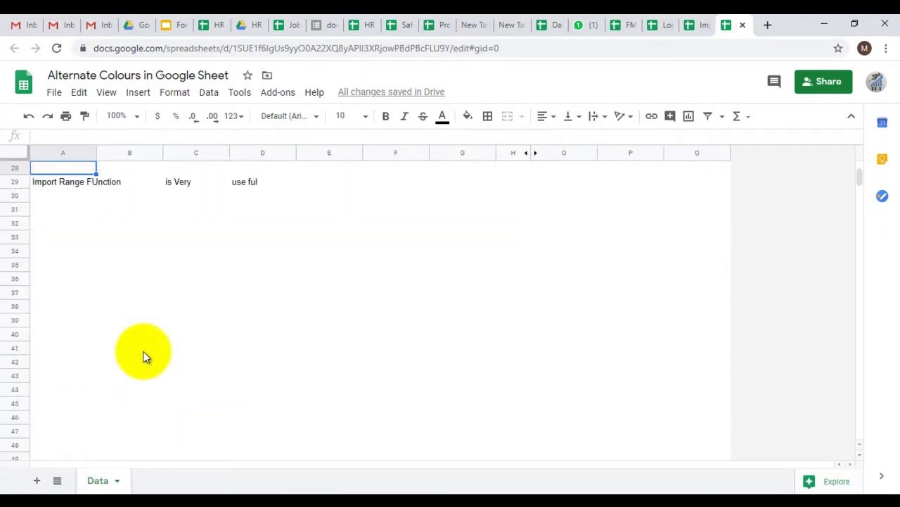
{"action": "key", "text": "Up"}
{"action": "key", "text": "Up"}
{"action": "key", "text": "Up"}
{"action": "key", "text": "Up"}
{"action": "key", "text": "Down"}
{"action": "key", "text": "Down"}
{"action": "key", "text": "Down"}
{"action": "key", "text": "Down"}
{"action": "key", "text": "Down"}
{"action": "key", "text": "Down"}
{"action": "key", "text": "Down"}
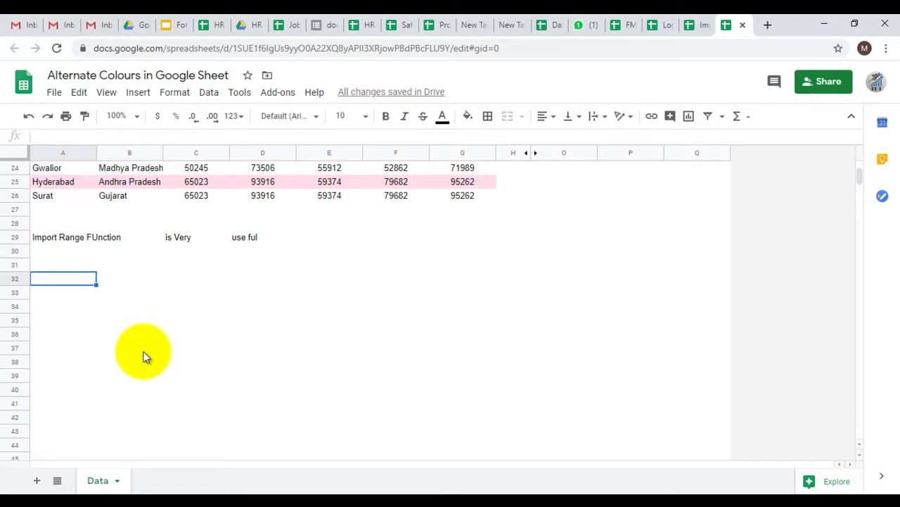
Enter 'Hello World' in A32 and 'World is Very Beautiful' in B32 of the source sheet
{"action": "type", "text": "Hello"}
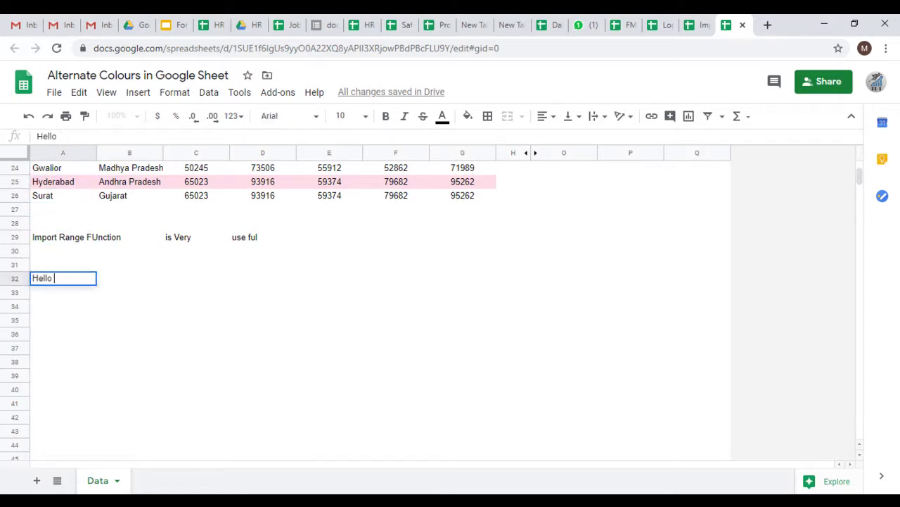
{"action": "type", "text": "d"}
{"action": "key", "text": "Tab"}
{"action": "type", "text": "Workld"}
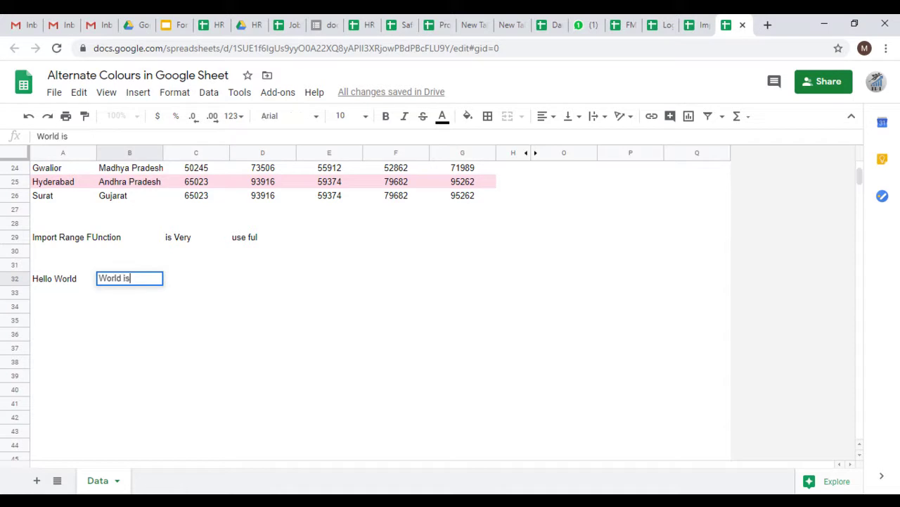
{"action": "type", "text": "ice"}
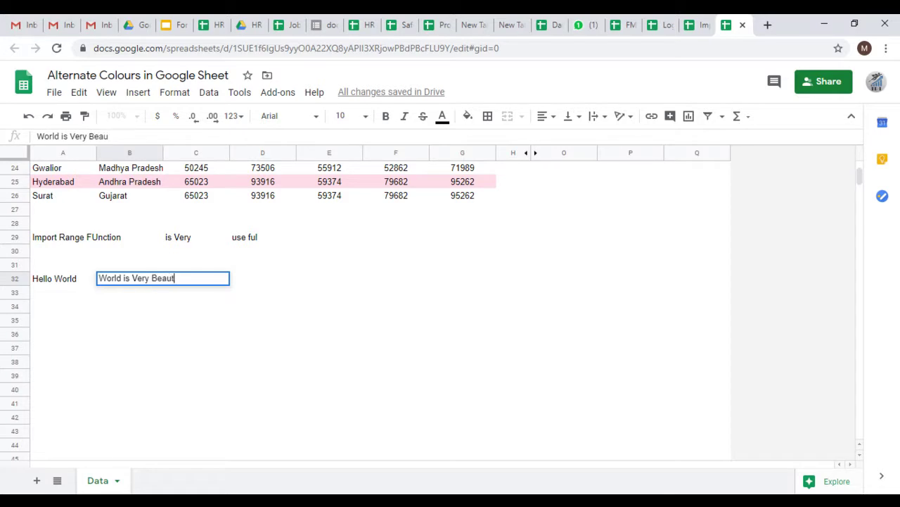
Compare the Import Range sheet with the source to confirm the new row 32 values were imported
{"action": "left_click", "coordinate": [689, 25]}
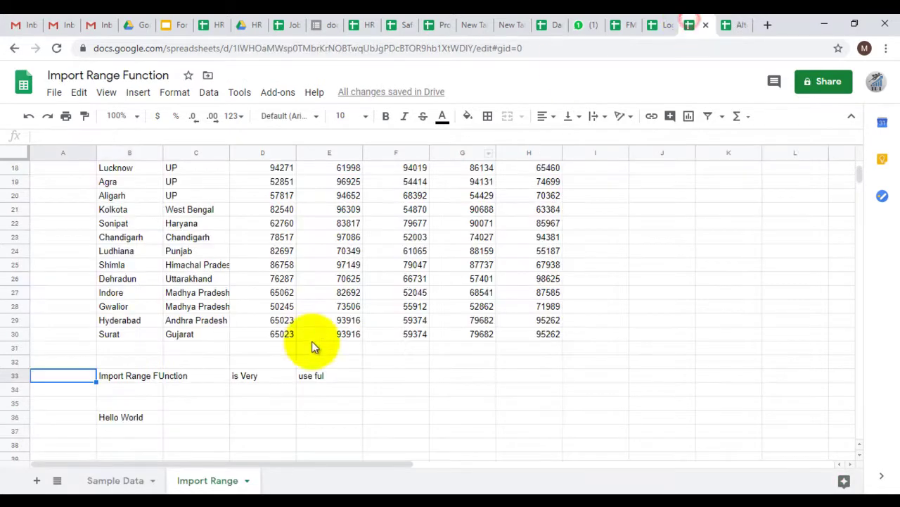
{"action": "left_click", "coordinate": [144, 406]}
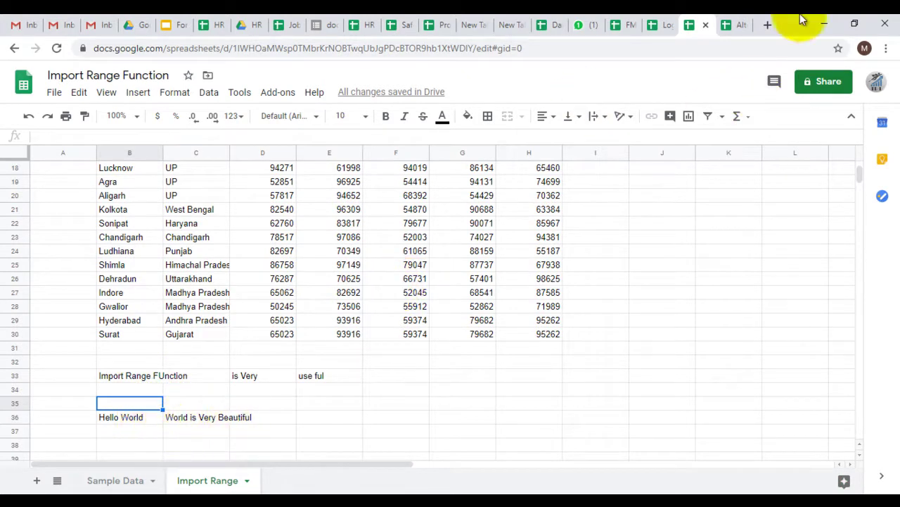
{"action": "left_click", "coordinate": [747, 22]}
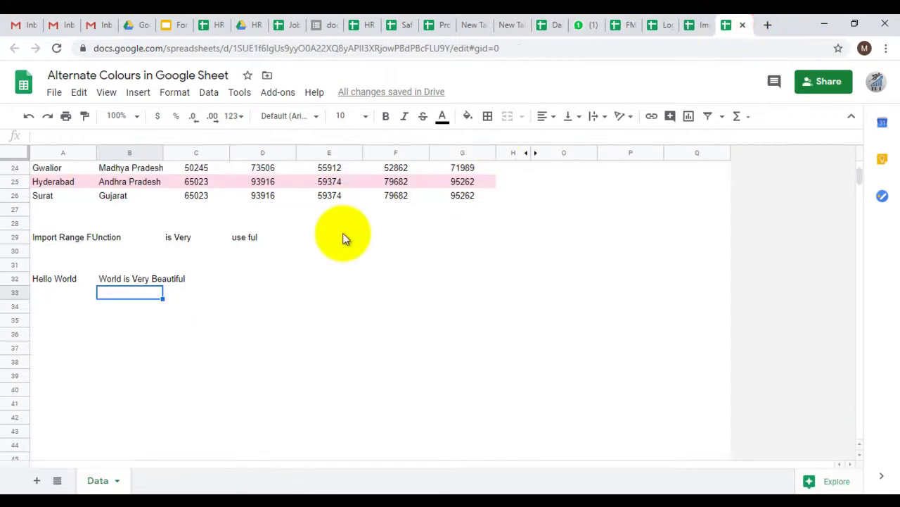
{"action": "key", "text": "Left"}
{"action": "key", "text": "ctrl+Down"}
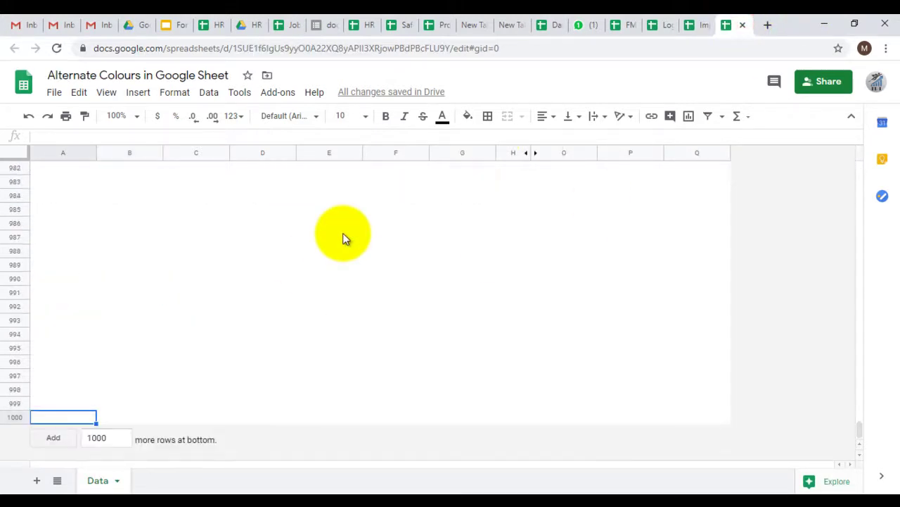
{"action": "key", "text": "ctrl+Up"}
Go back to the Import Range sheet and select the IMPORTRANGE formula cell B5
{"action": "left_click", "coordinate": [693, 25]}
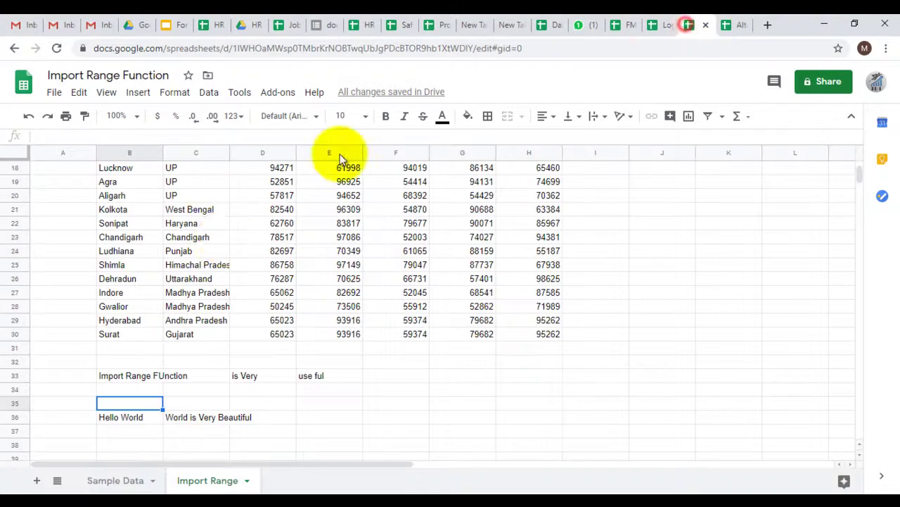
{"action": "left_click", "coordinate": [119, 361]}
{"action": "key", "text": "ctrl+Up"}
{"action": "key", "text": "ctrl+Up"}
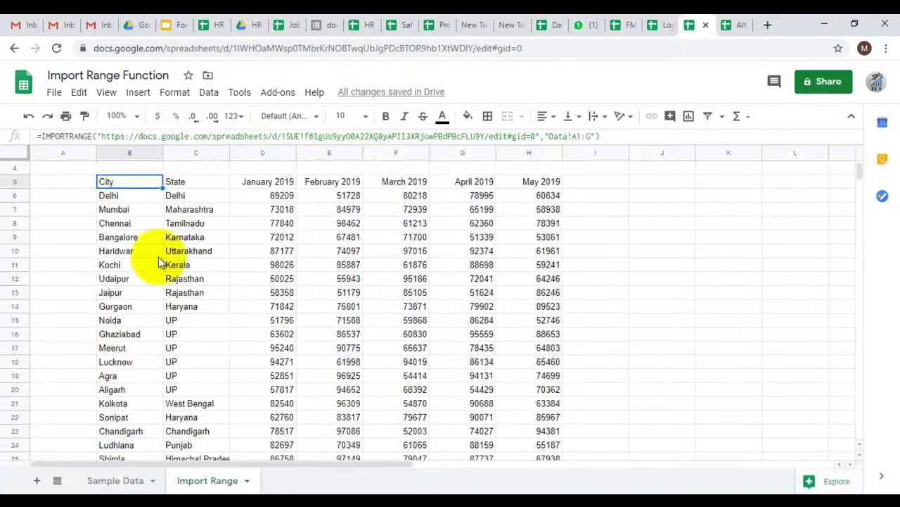
Change the IMPORTRANGE range in B5 from Data!A1:G to Data!A1:B
{"action": "left_click", "coordinate": [586, 136]}
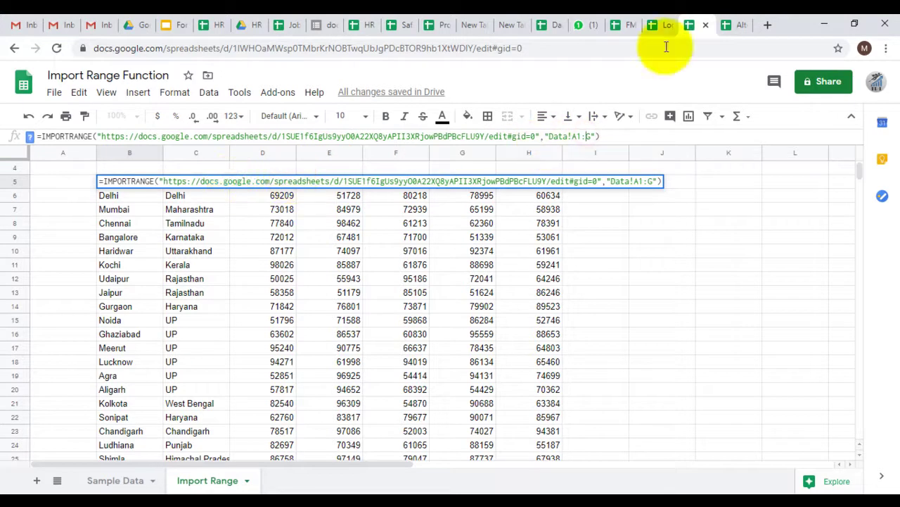
{"action": "left_click", "coordinate": [735, 24]}
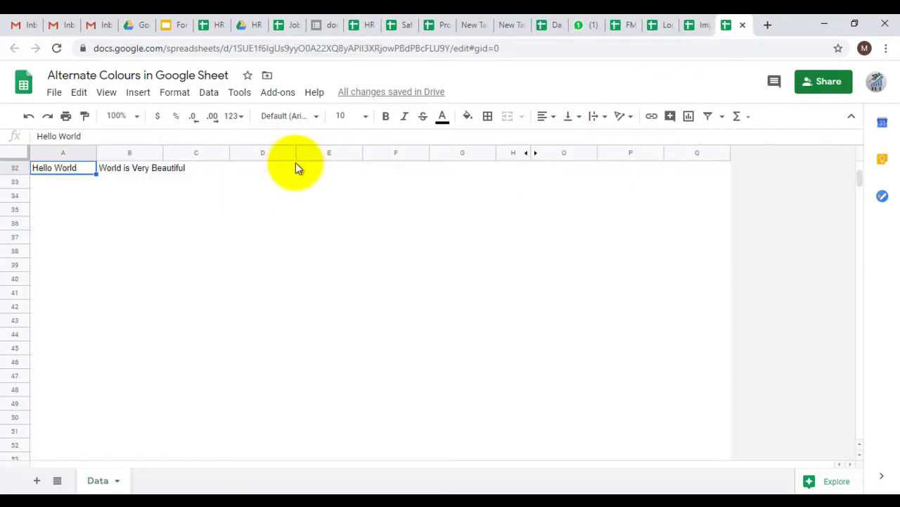
{"action": "key", "text": "ctrl+Up"}
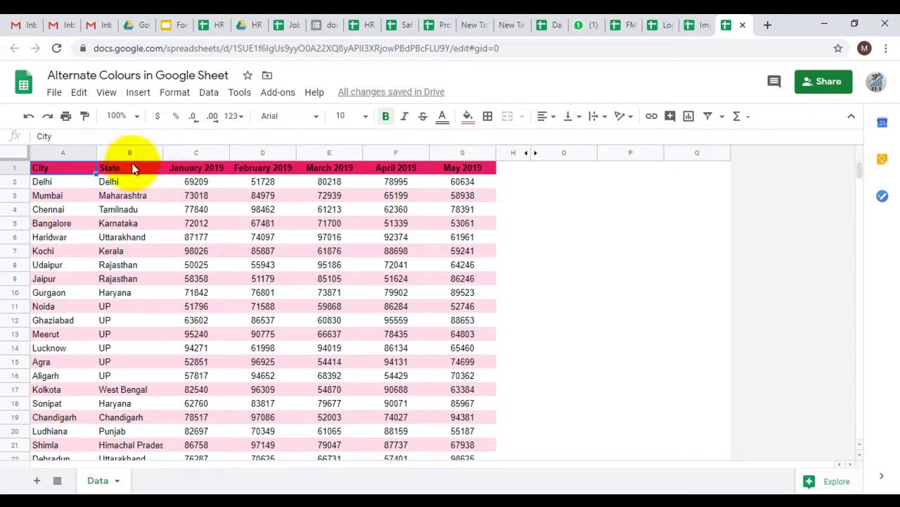
{"action": "left_click", "coordinate": [703, 26]}
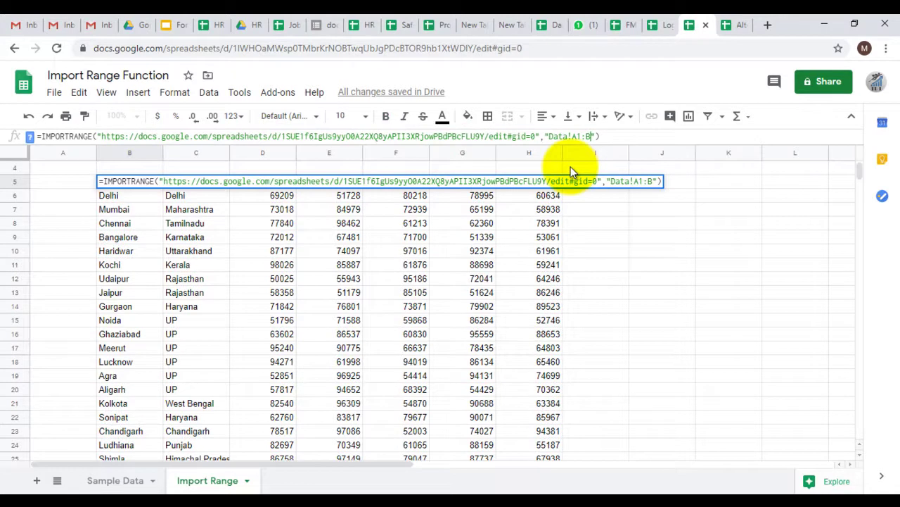
{"action": "key", "text": "Return"}
Check the updated formula in B5 and confirm only City and State are now imported
{"action": "key", "text": "Up"}
{"action": "key", "text": "Up"}
{"action": "key", "text": "Down"}
{"action": "scroll", "coordinate": [571, 171], "scroll_direction": "up", "scroll_amount": 2}
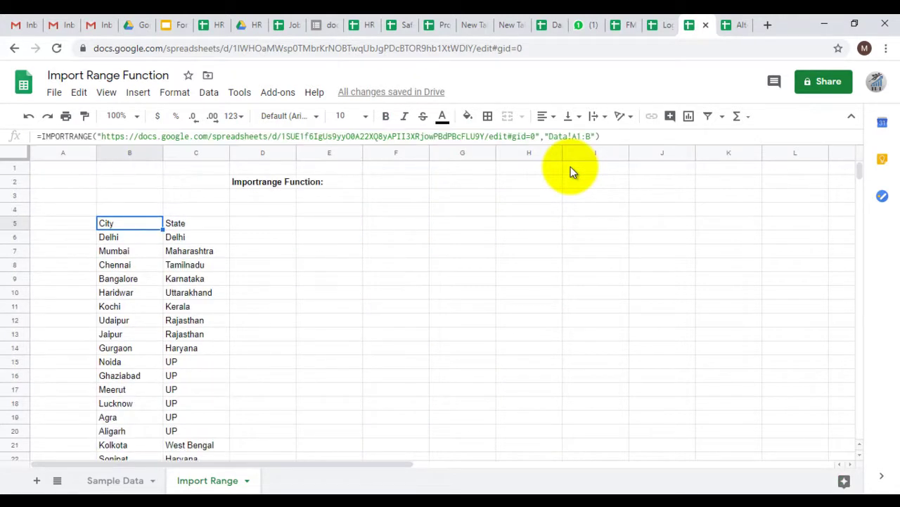
{"action": "key", "text": "ctrl+Up"}
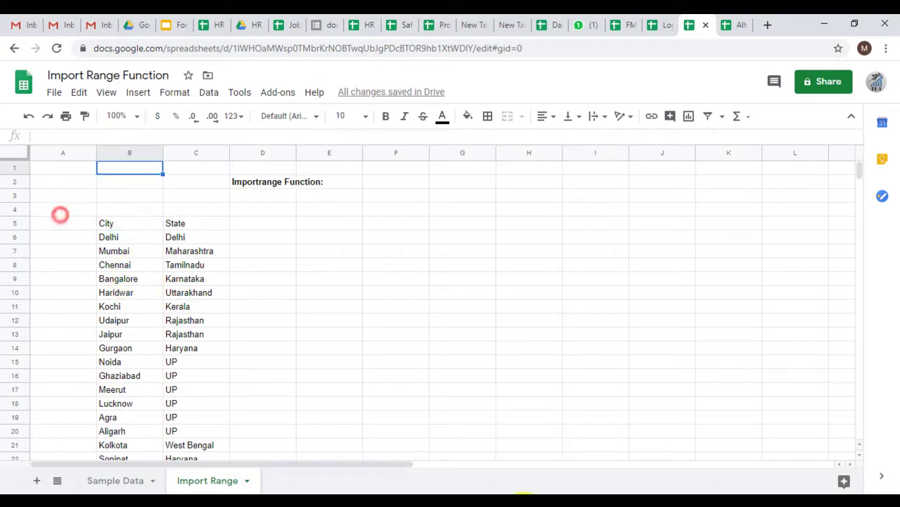
{"action": "key", "text": "ctrl+Down"}
{"action": "key", "text": "ctrl+Up"}
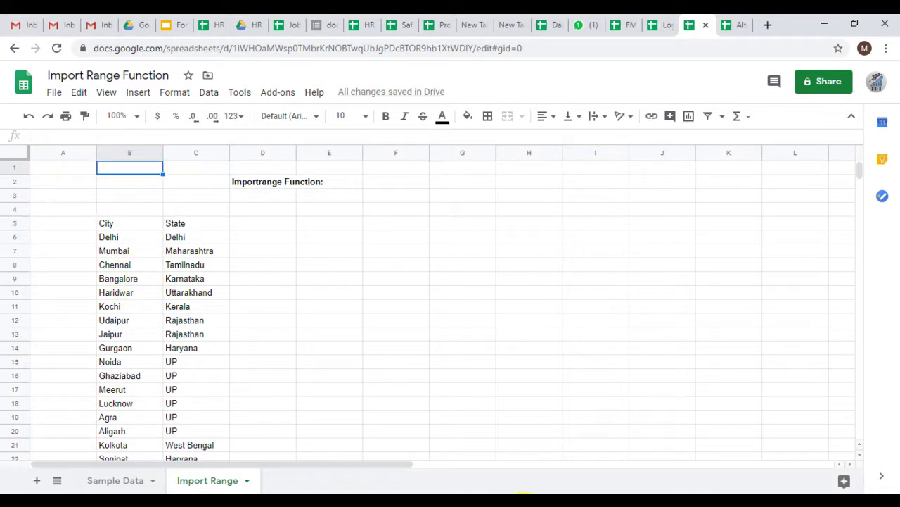